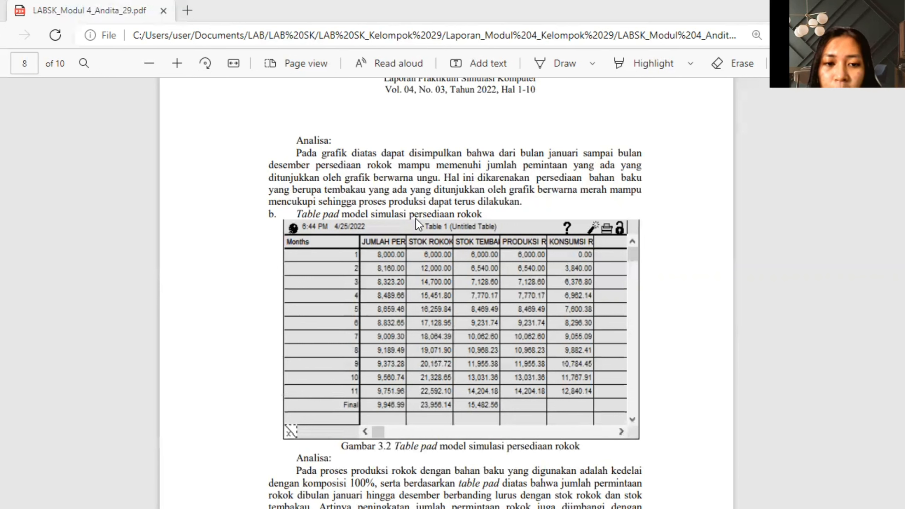
- Read through the report's table pad results and analysis, the KESIMPULAN section and the DAFTAR PUSTAKA reference list
scroll(416, 219, down, 2)
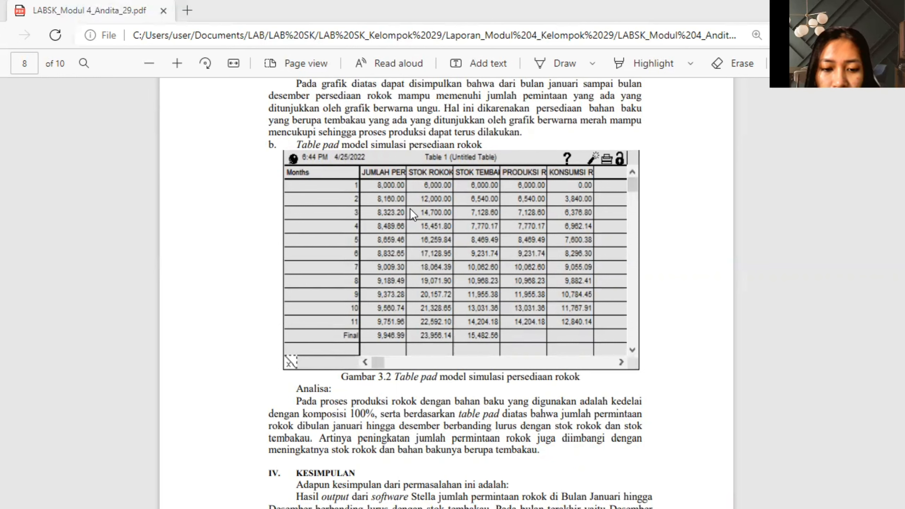
scroll(409, 209, down, 2)
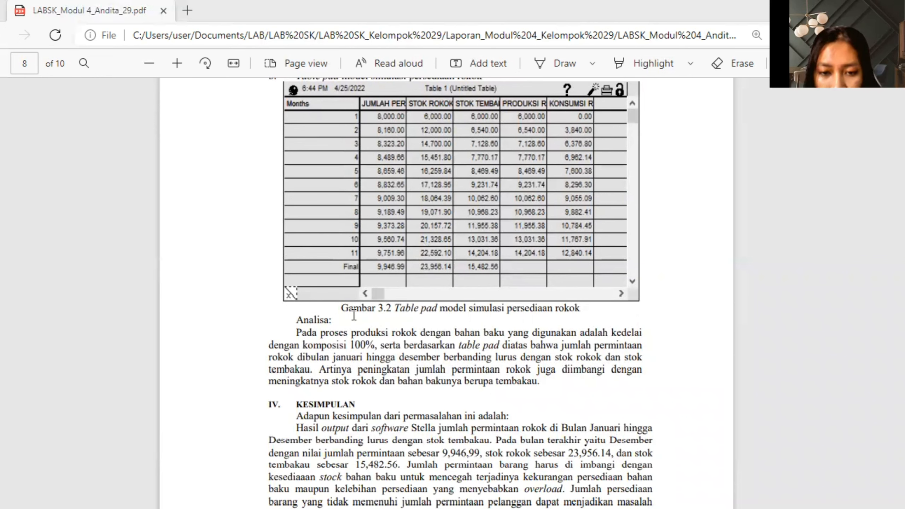
scroll(324, 283, down, 4)
scroll(324, 287, down, 2)
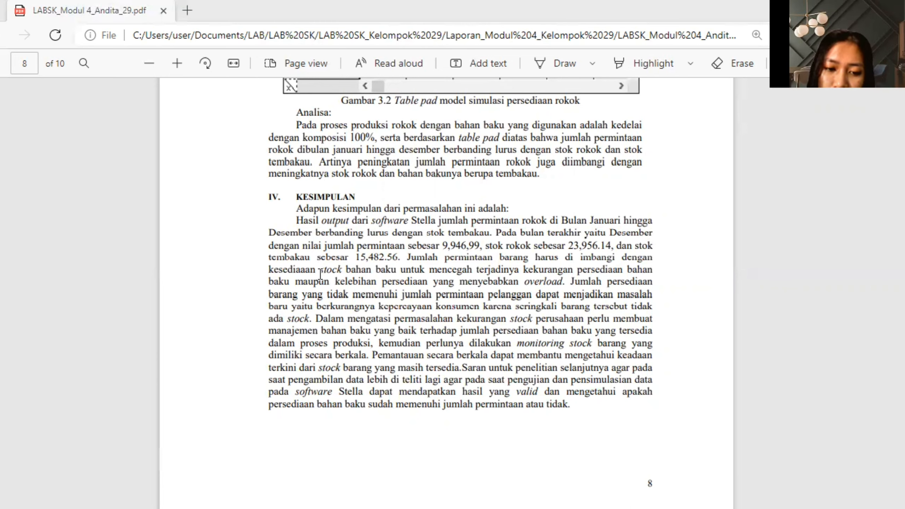
scroll(345, 293, down, 1)
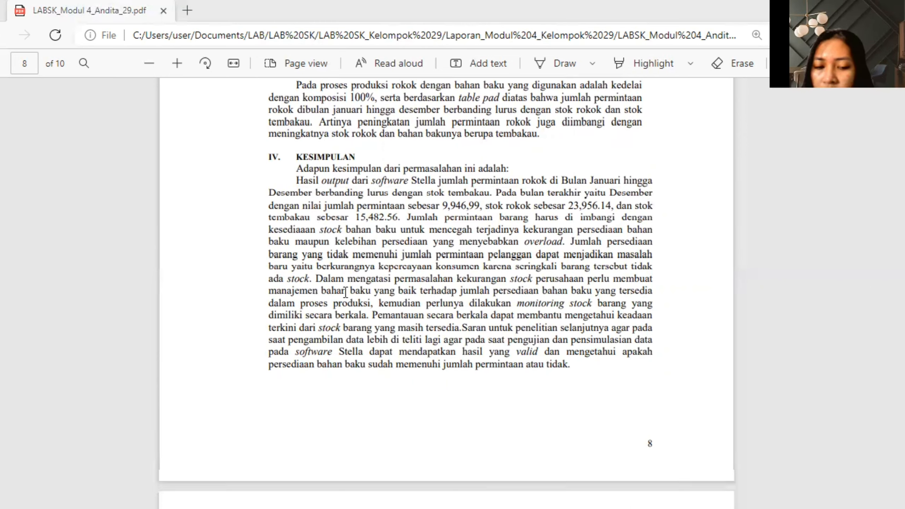
scroll(345, 293, down, 9)
scroll(343, 284, down, 6)
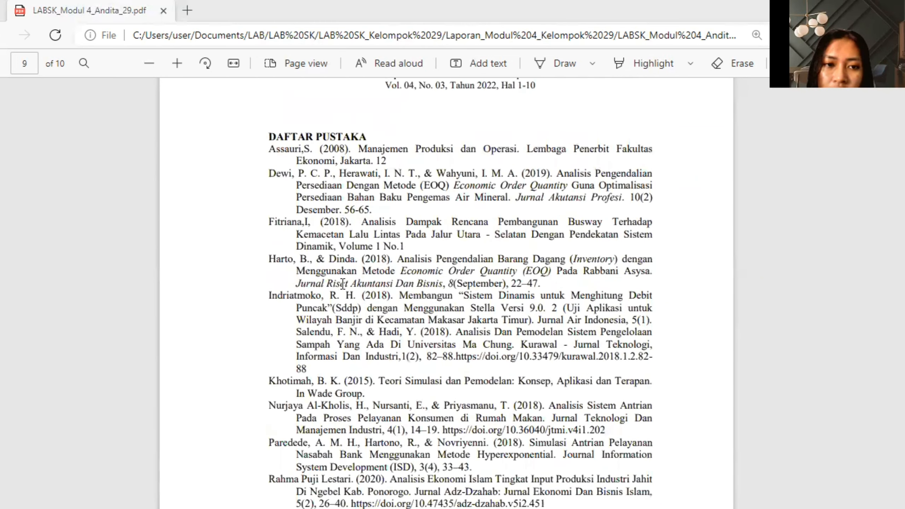
scroll(342, 284, down, 10)
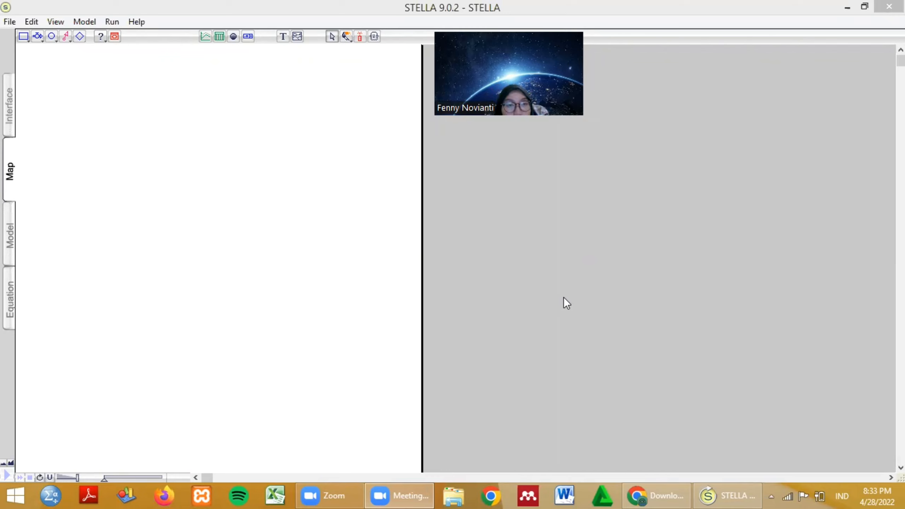
- Place three stocks in a vertical column in the upper and middle part of the empty model map
click(24, 37)
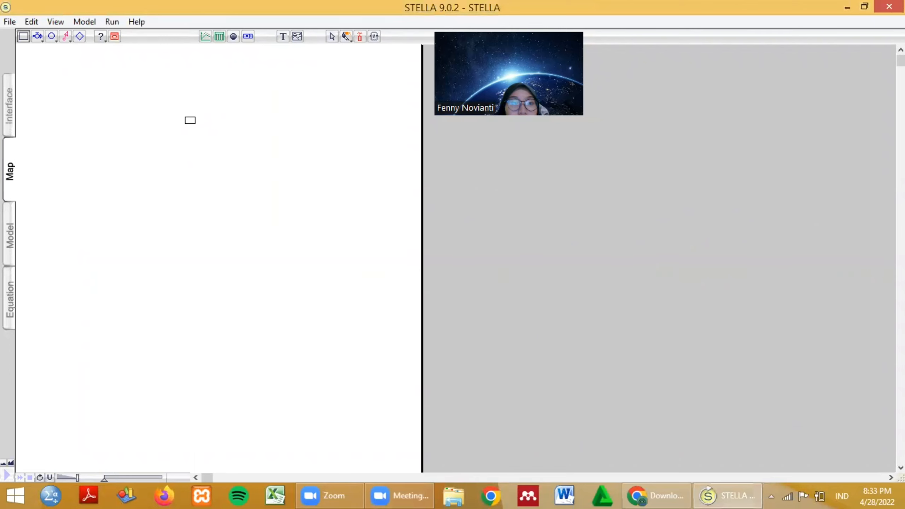
click(190, 121)
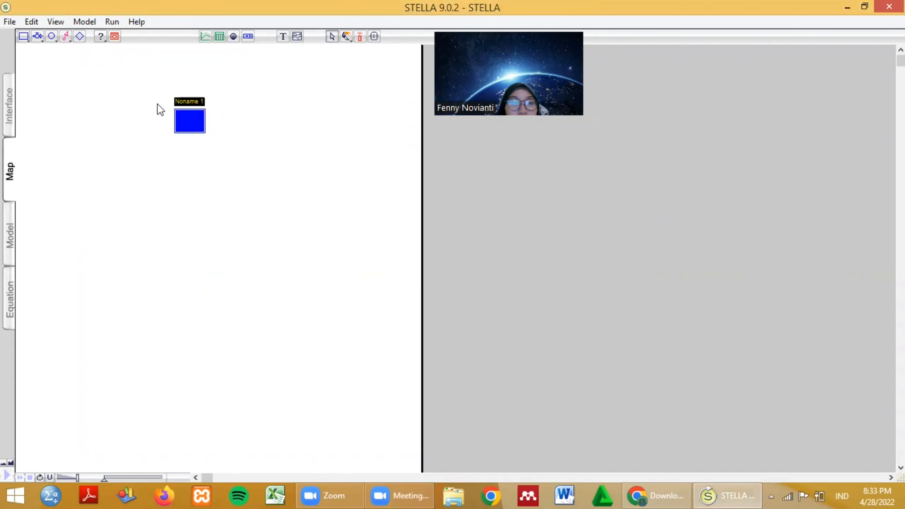
right_click(227, 260)
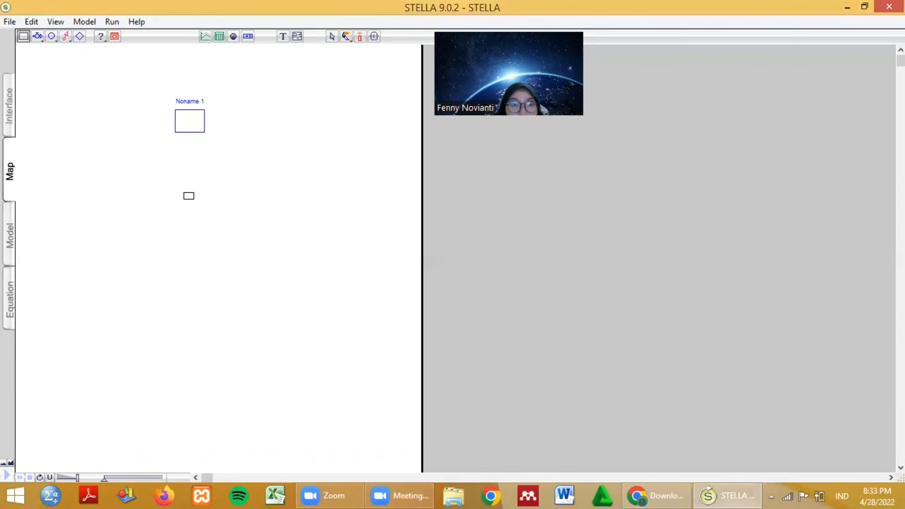
click(189, 196)
click(22, 36)
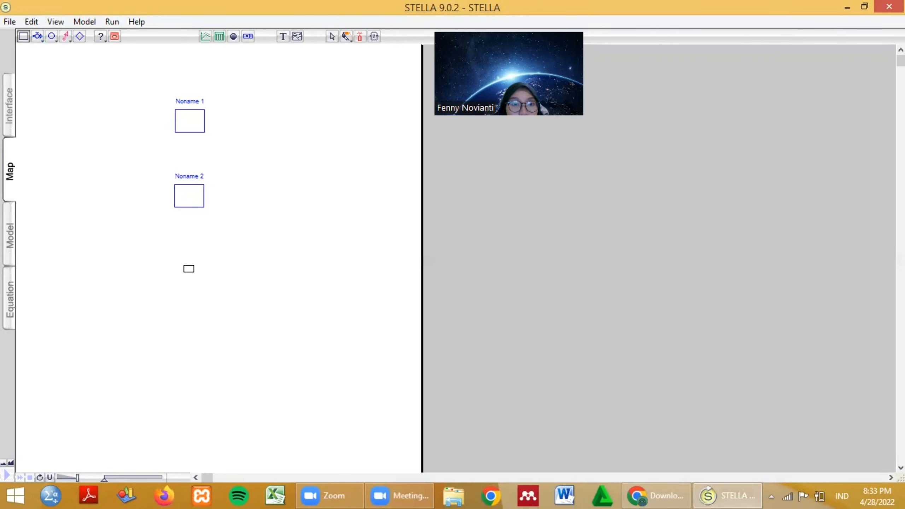
click(189, 269)
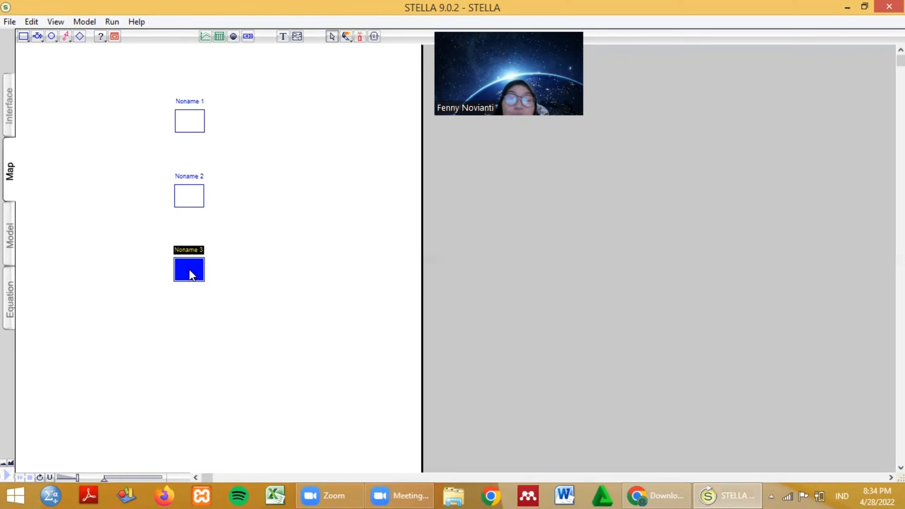
- Rename the uppermost stock as JUMLAH PERMINTAAN
click(197, 101)
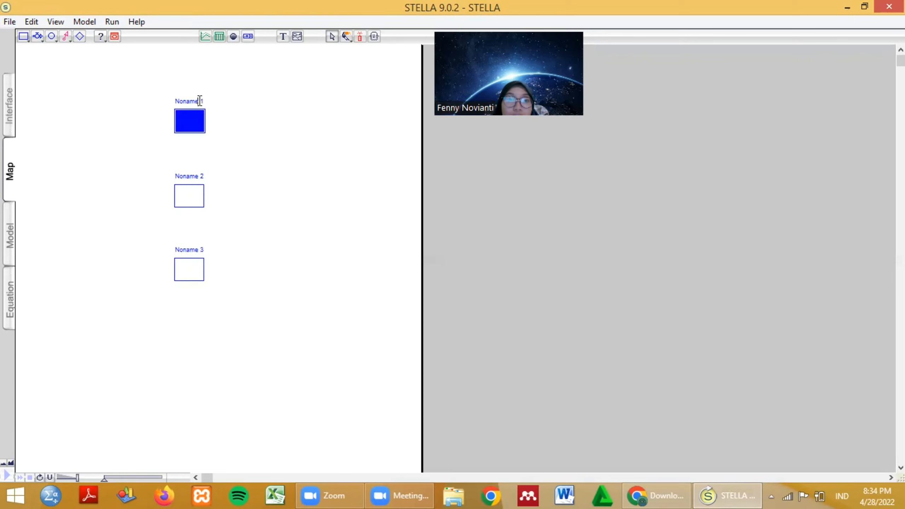
key(BackSpace)
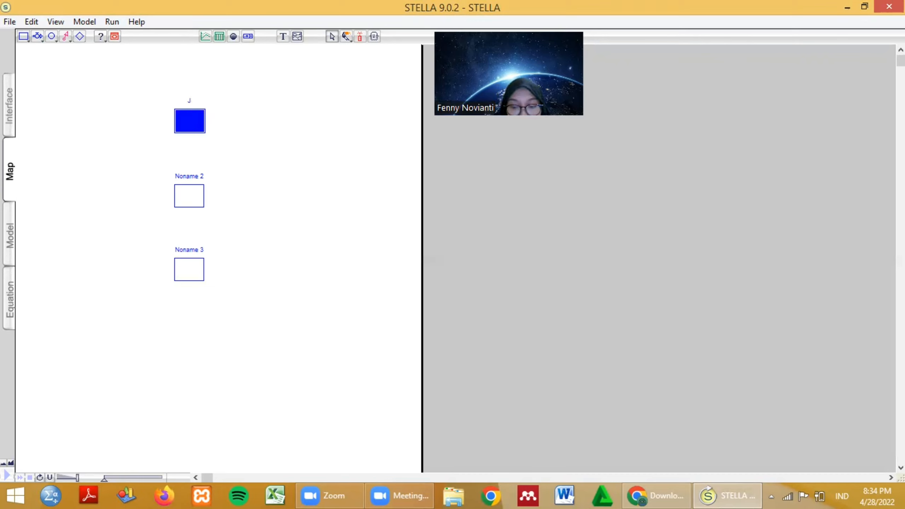
text(JUMLAH PERMINTAAN)
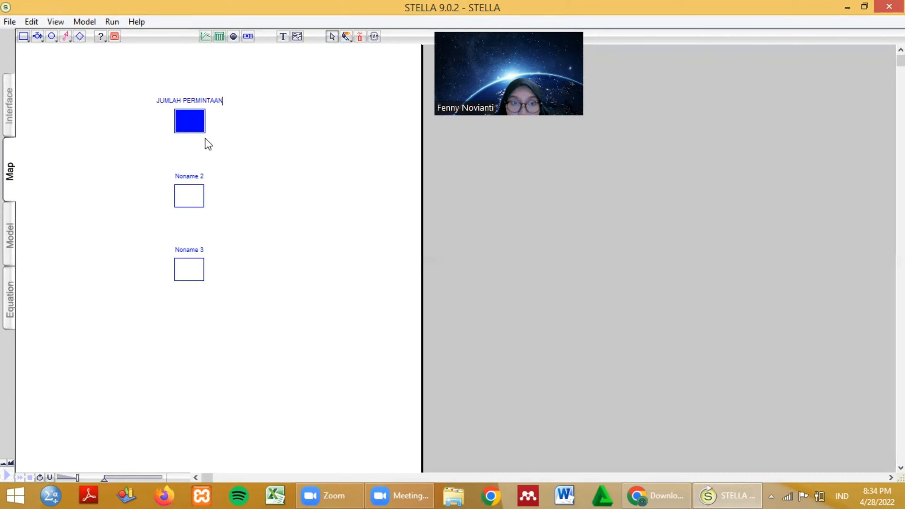
- Rename the middle stock as STOK ROKOK
click(200, 176)
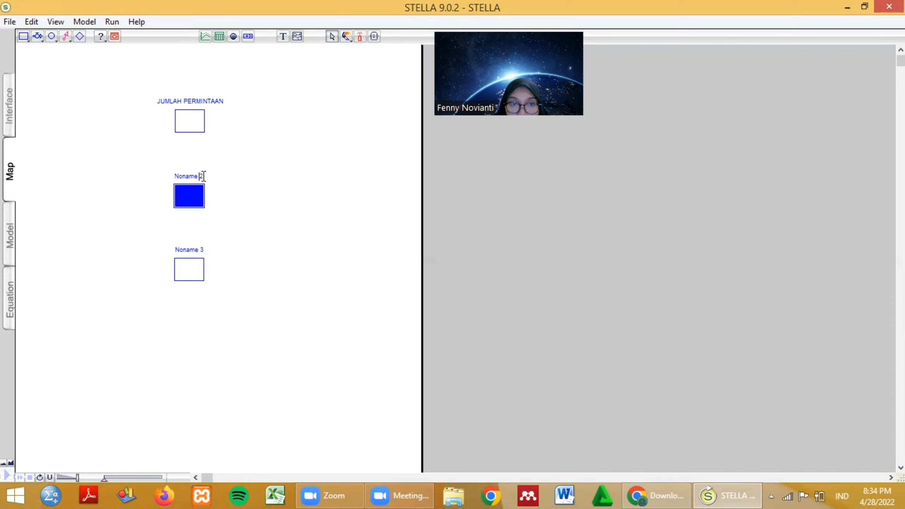
key(BackSpace)
key(BackSpace)
key(BackSpace)
key(BackSpace)
key(BackSpace)
key(BackSpace)
key(BackSpace)
key(BackSpace)
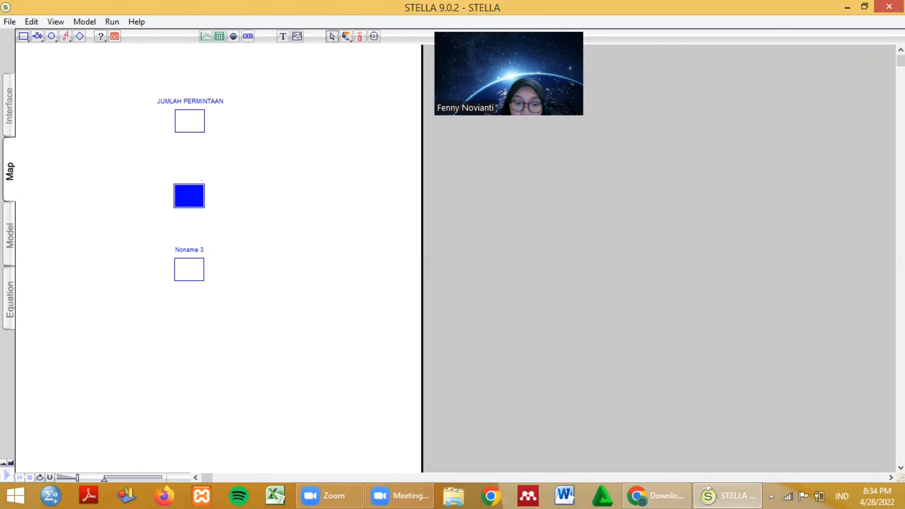
text(STOK ROKOK)
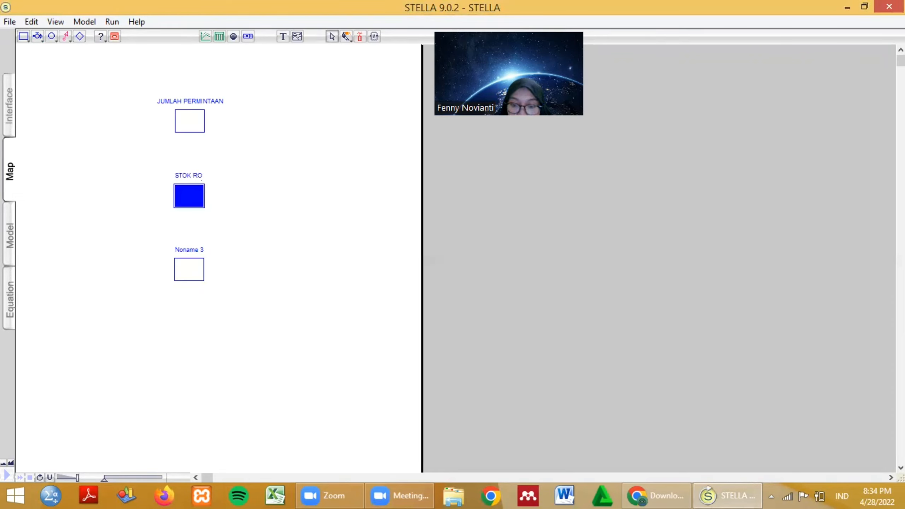
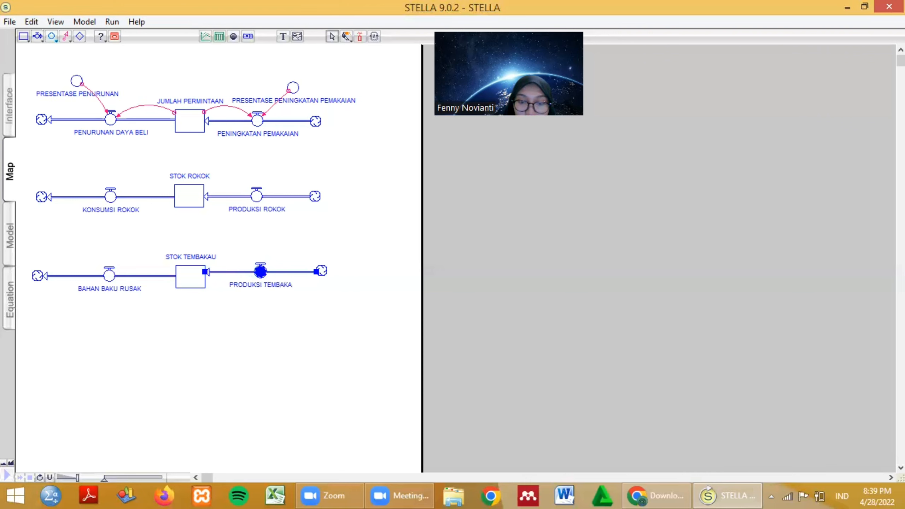
- Add three converters: one near the PRODUKSI ROKOK flow, one near PRODUKSI TEMBAKAU and one near BAHAN BAKU RUSAK
click(58, 37)
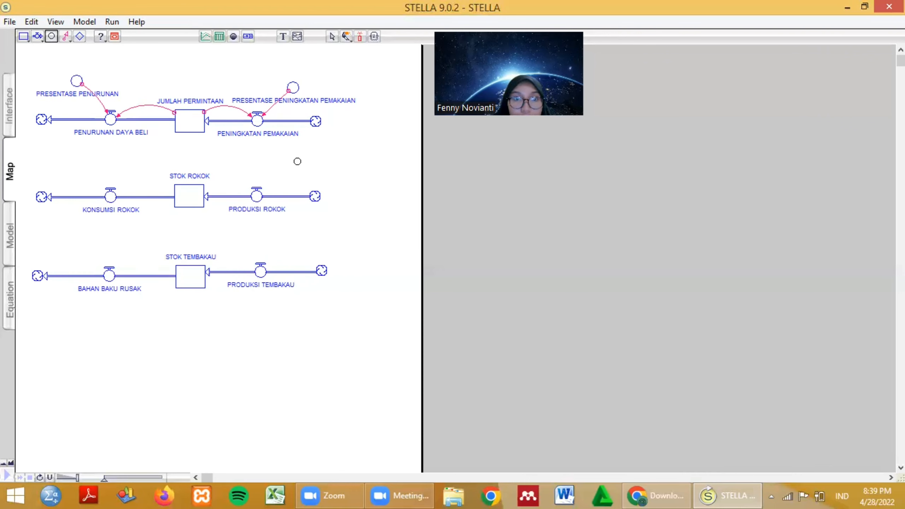
click(297, 167)
click(52, 37)
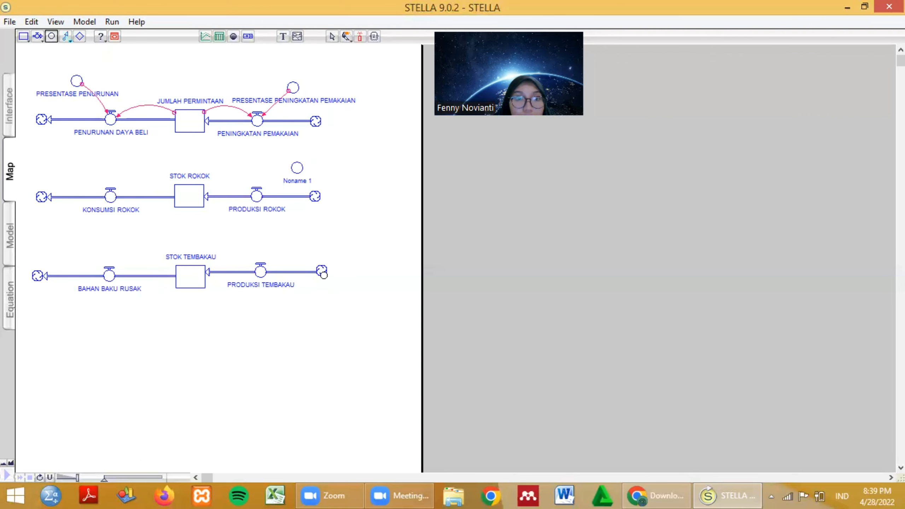
click(296, 244)
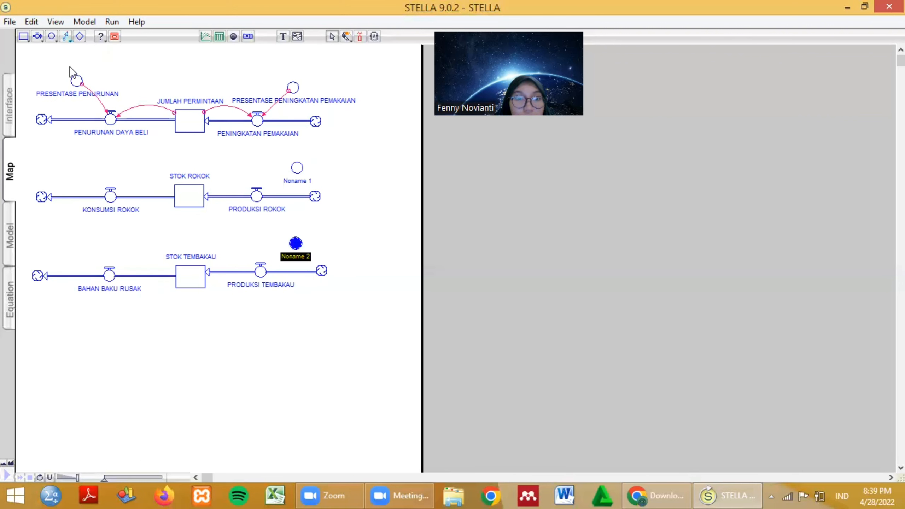
click(50, 37)
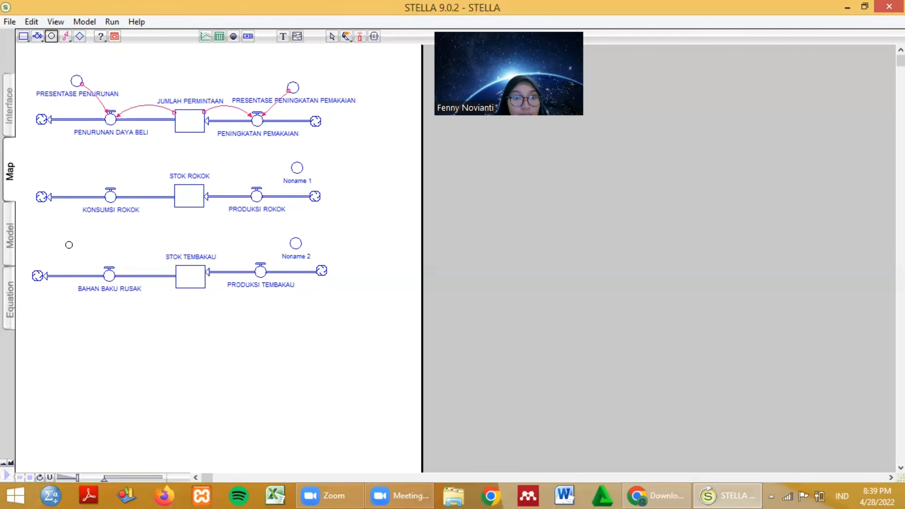
click(69, 245)
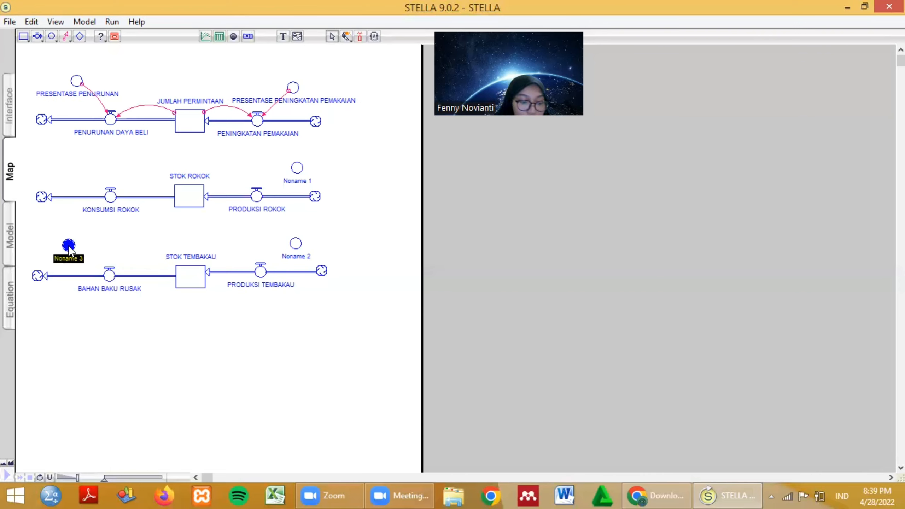
- Name the converter near the PRODUKSI ROKOK flow KOMPOSISI PENGGUNAAN BAHAN BAKU
click(305, 180)
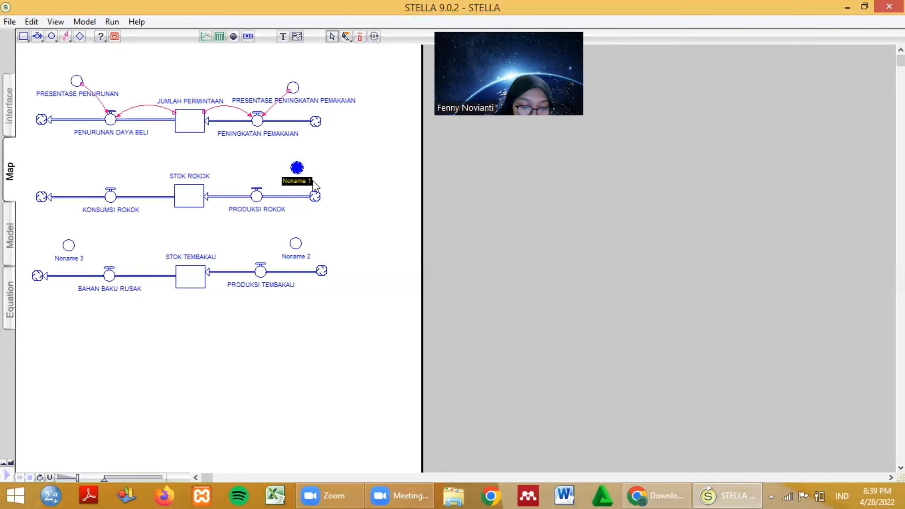
key(BackSpace)
text(KOMPOS)
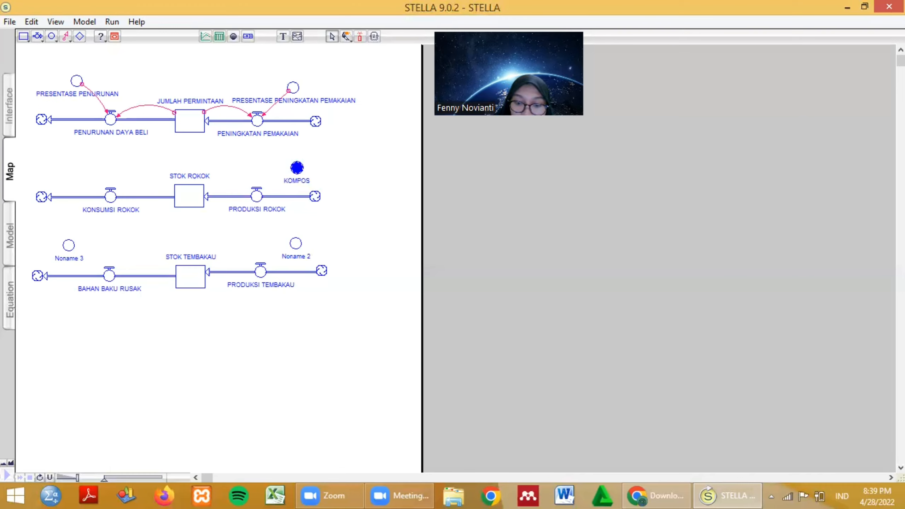
text(ISI P)
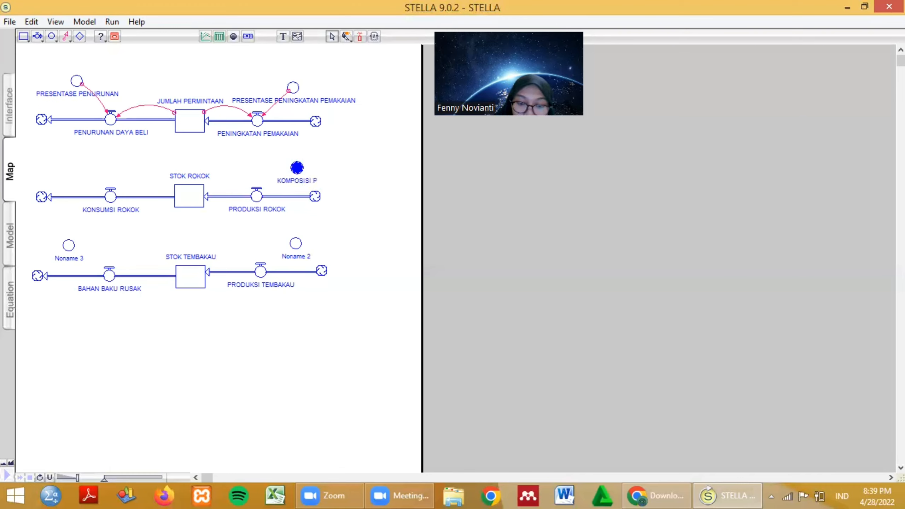
text(ENGGUNAAN BAHAN BAKU)
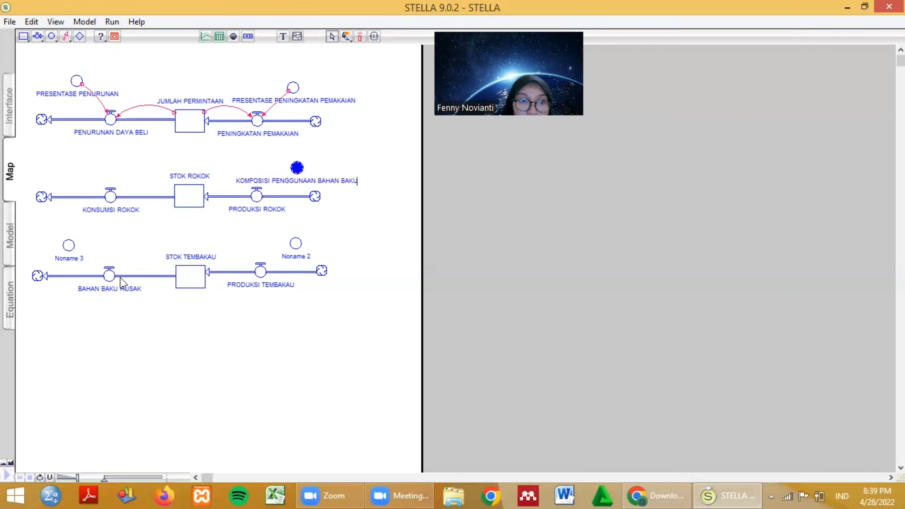
- Name the converter near the BAHAN BAKU RUSAK flow PRESENTASE KERUSAKAN
click(76, 256)
click(54, 256)
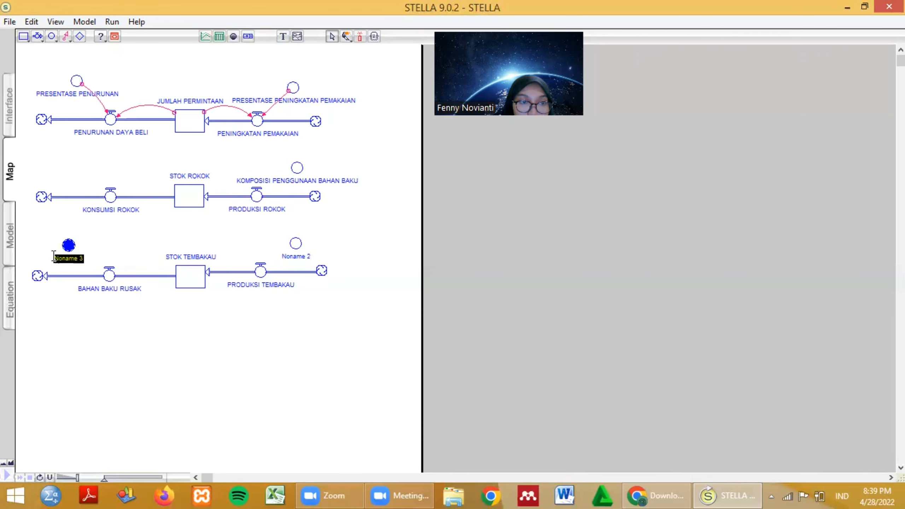
text(P)
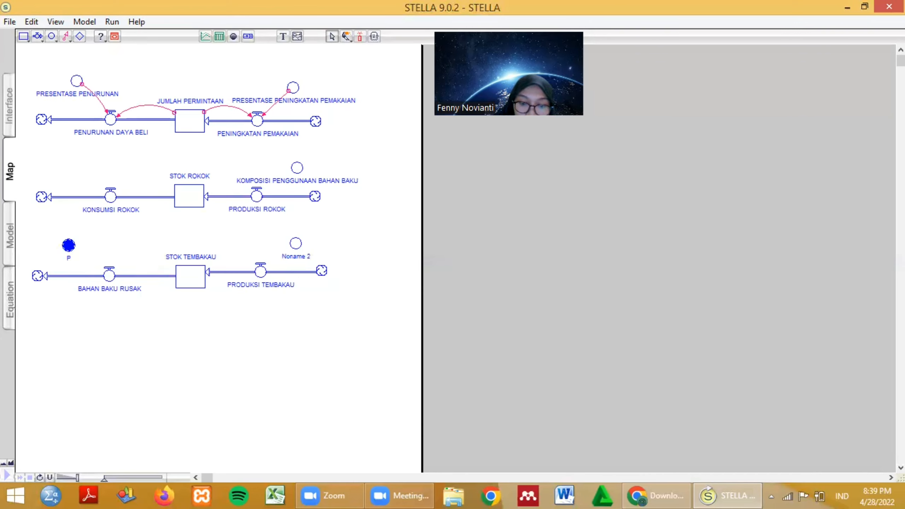
text(RESENTASE)
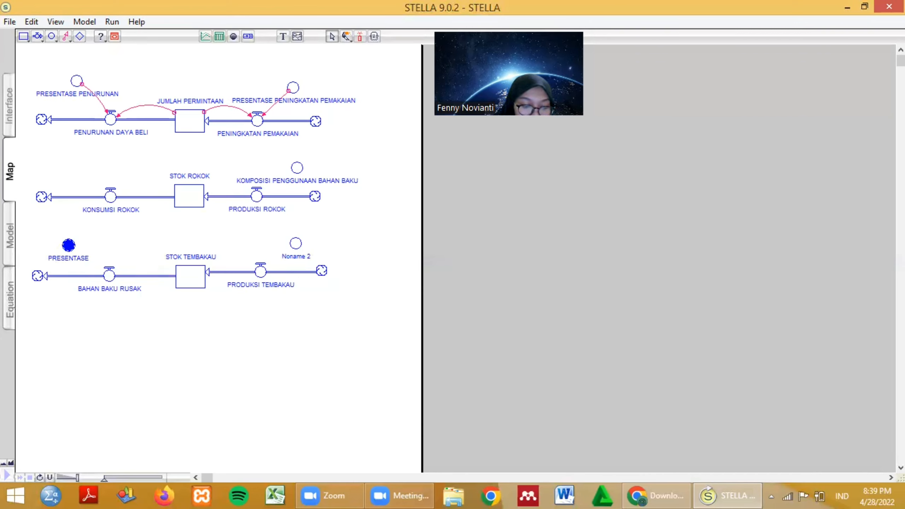
text( LE)
key(BackSpace)
key(BackSpace)
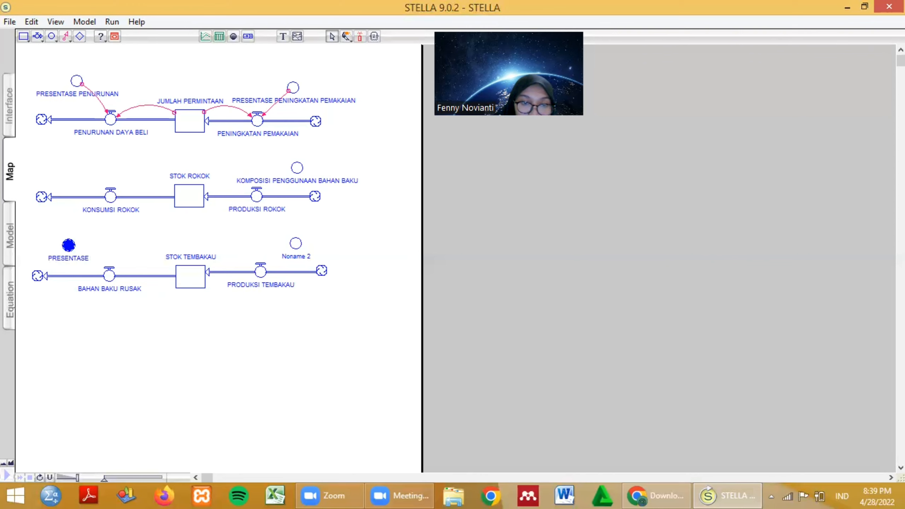
text(KERUSAKAN)
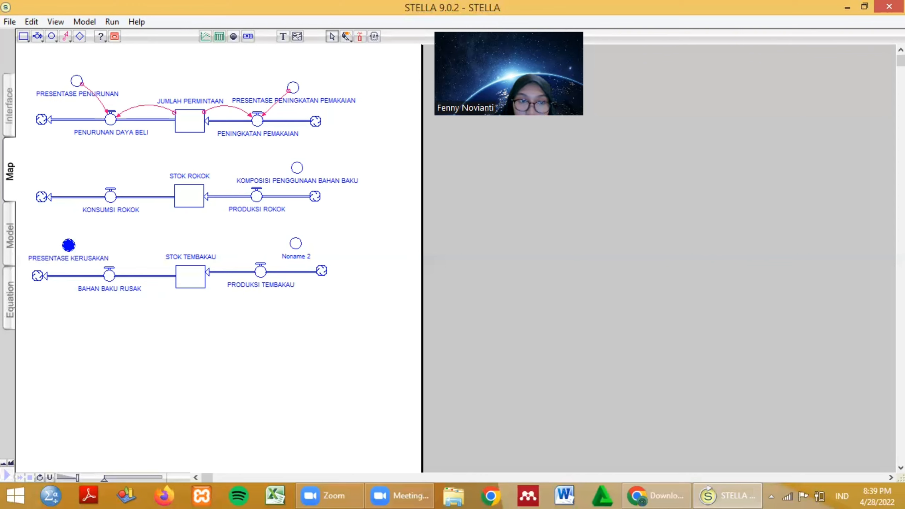
- Name the converter near the PRODUKSI TEMBAKAU flow PRESENTASE PENINGKATAN PRODUKSI TEMBAKAU
click(292, 256)
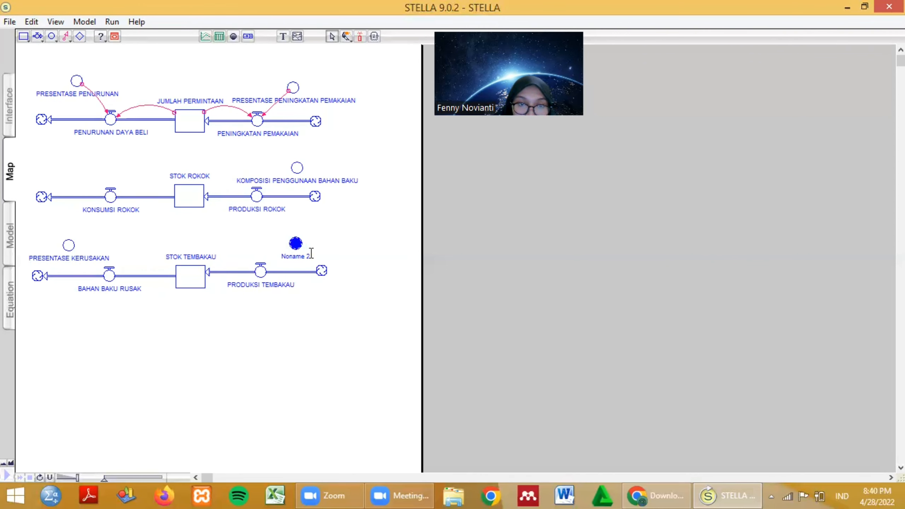
drag(311, 253, 282, 255)
text(PR)
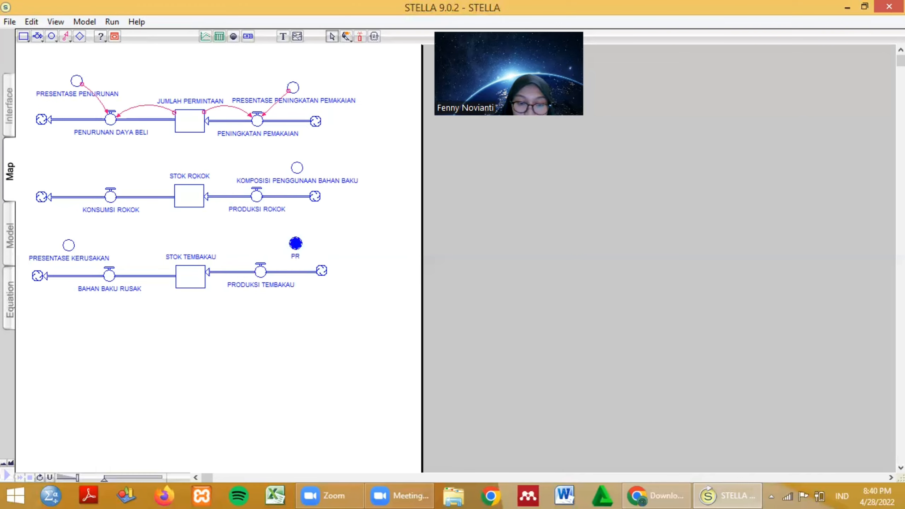
text(ESENTASE)
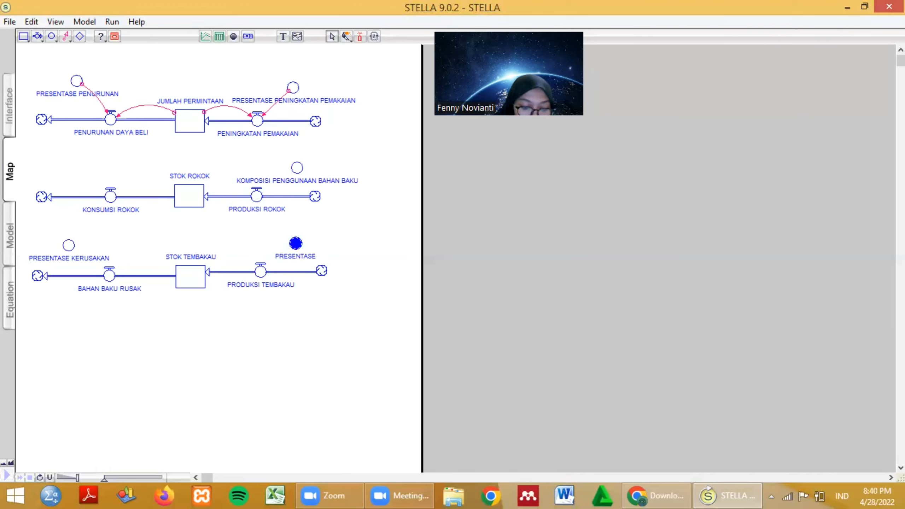
text( PENINGKATA)
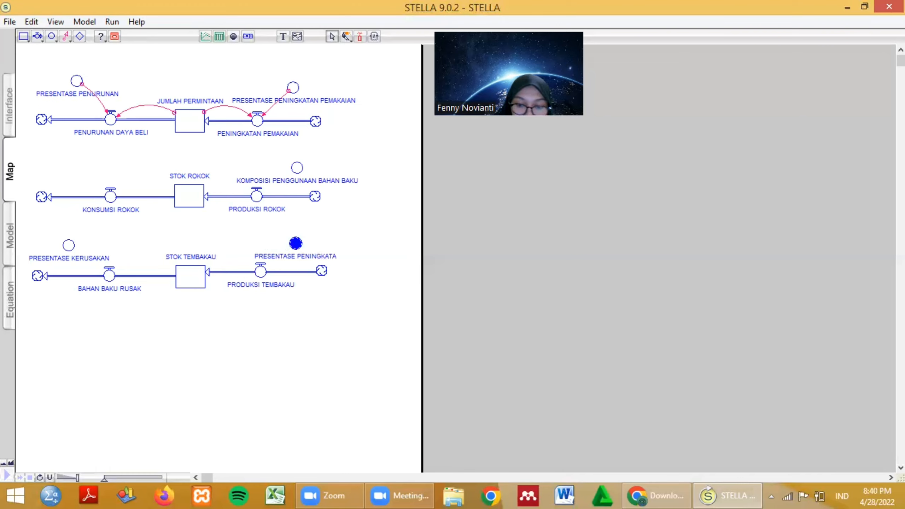
text(N)
text( PRO)
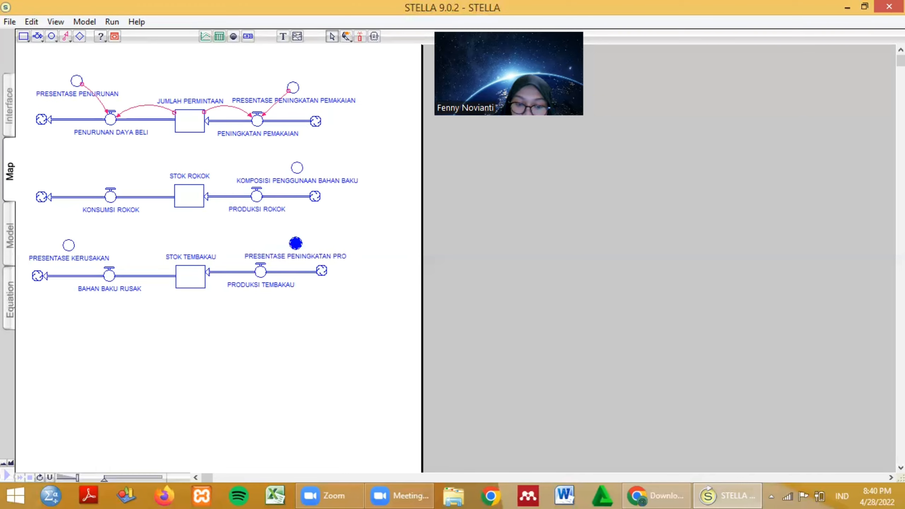
text(DUKSI TEMBAKAU)
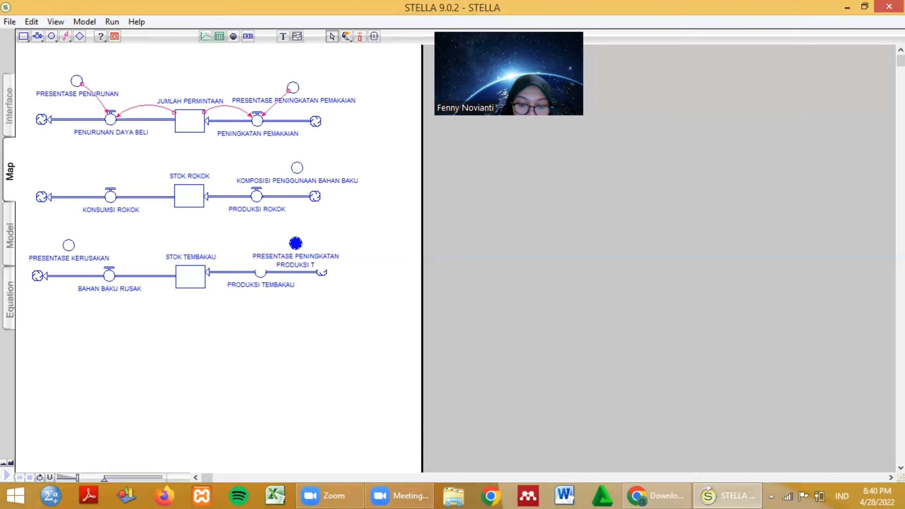
click(330, 305)
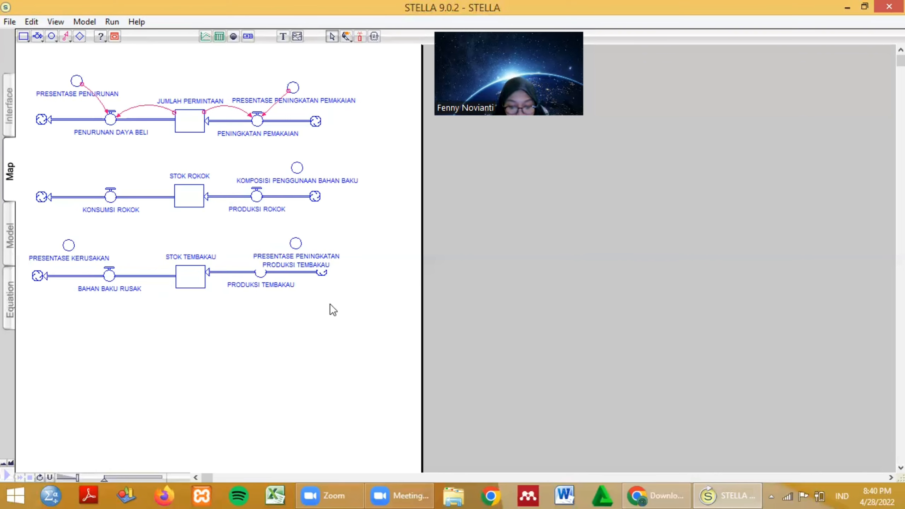
- Draw an action connector from the KOMPOSISI PENGGUNAAN BAHAN BAKU converter to the PRODUKSI ROKOK flow
click(65, 36)
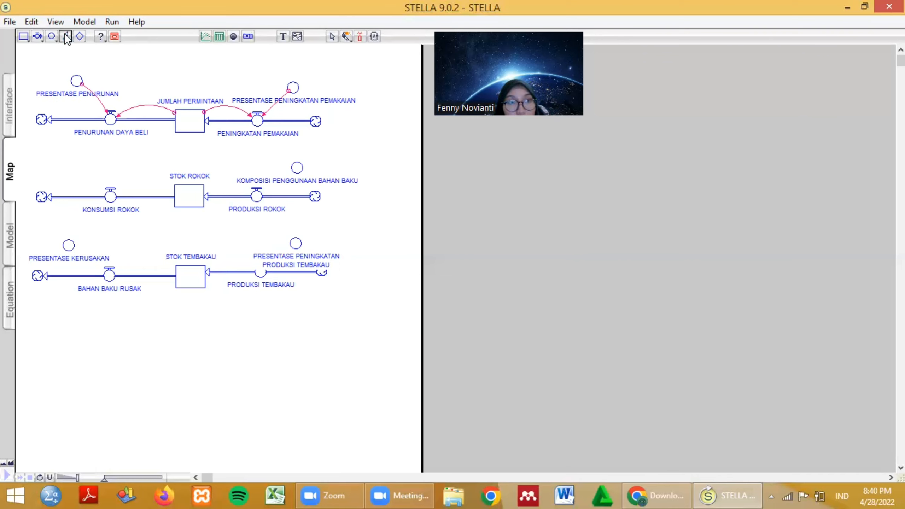
click(295, 161)
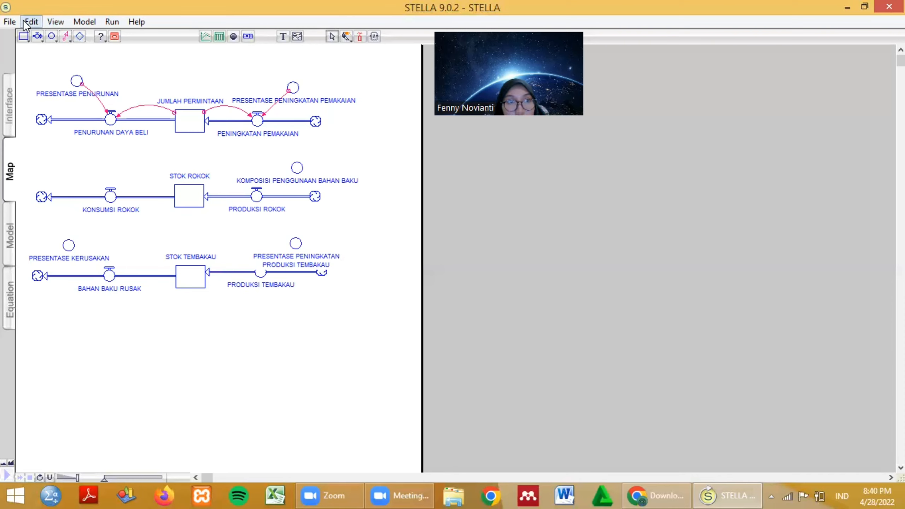
click(67, 36)
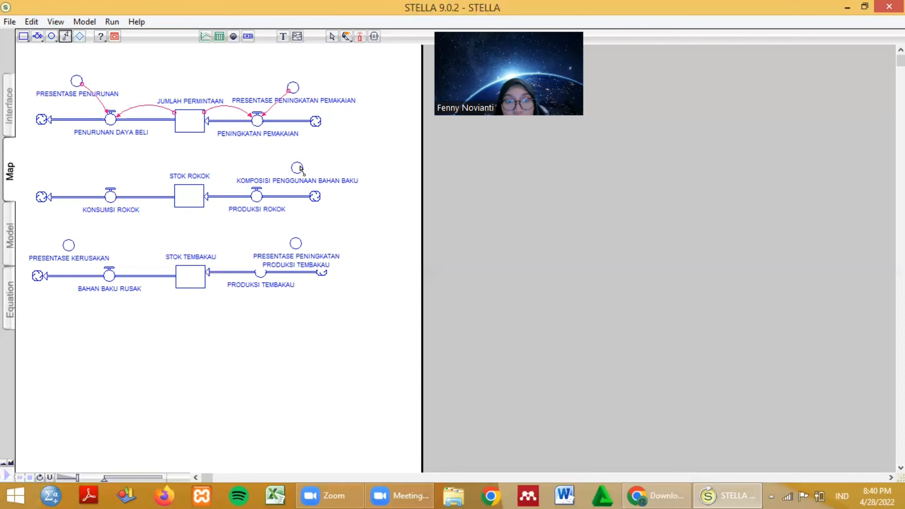
drag(299, 167, 256, 190)
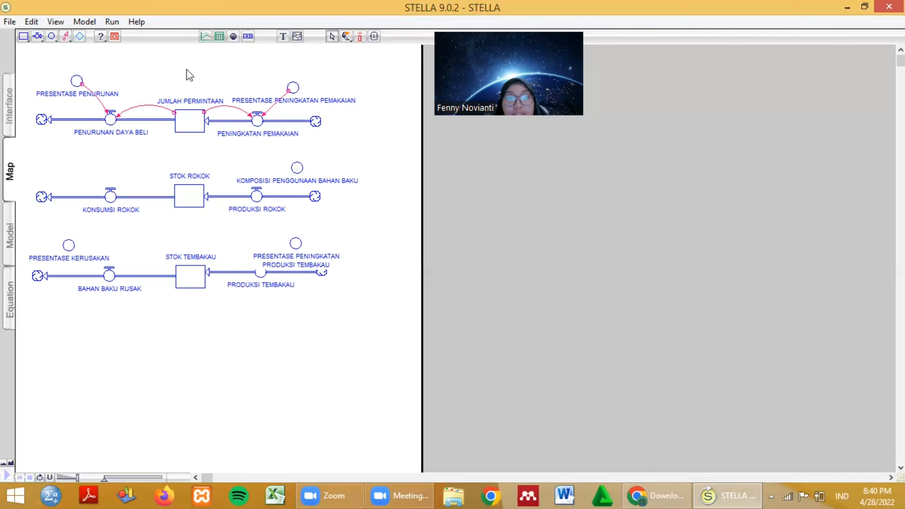
click(65, 36)
drag(295, 168, 257, 191)
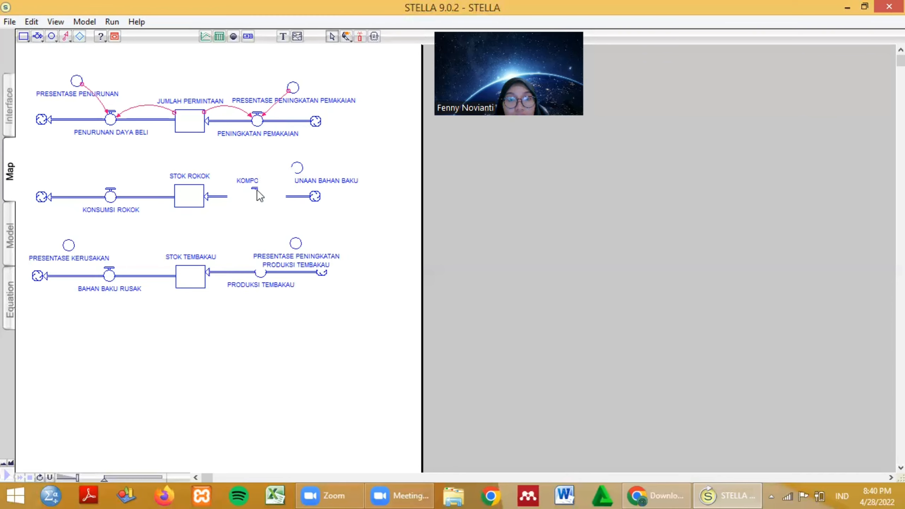
- Connect the STOK ROKOK and JUMLAH PERMINTAAN stocks to the KONSUMSI ROKOK flow with action connectors
click(64, 35)
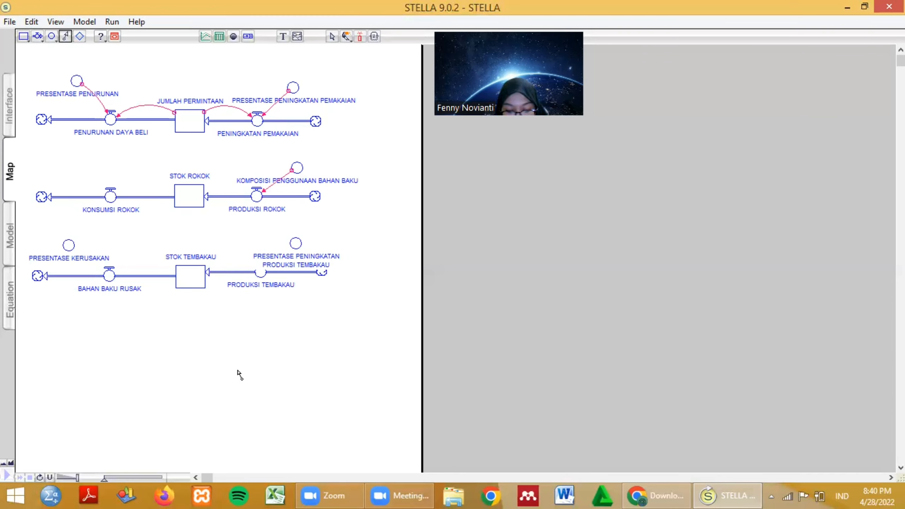
drag(183, 188, 110, 195)
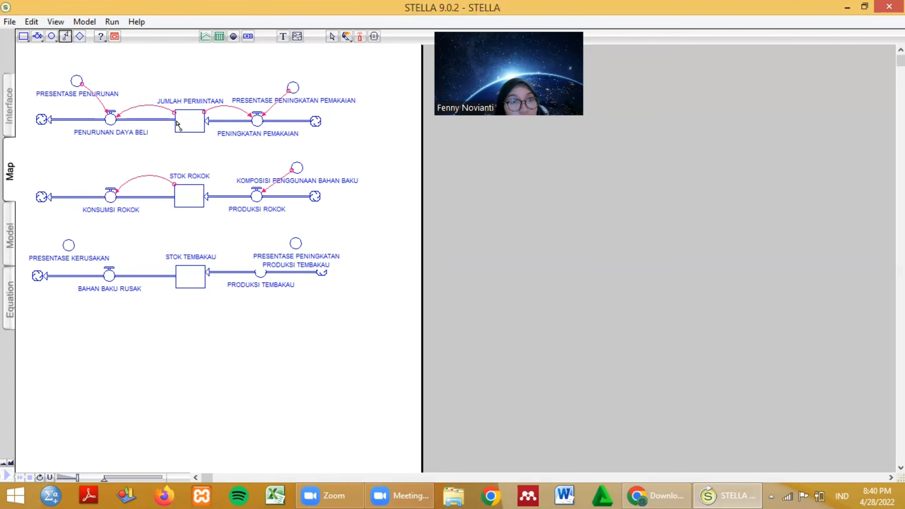
drag(176, 129, 113, 193)
- Connect the STOK TEMBAKAU stock to the PRODUKSI ROKOK and PRODUKSI TEMBAKAU flows with action connectors
click(66, 37)
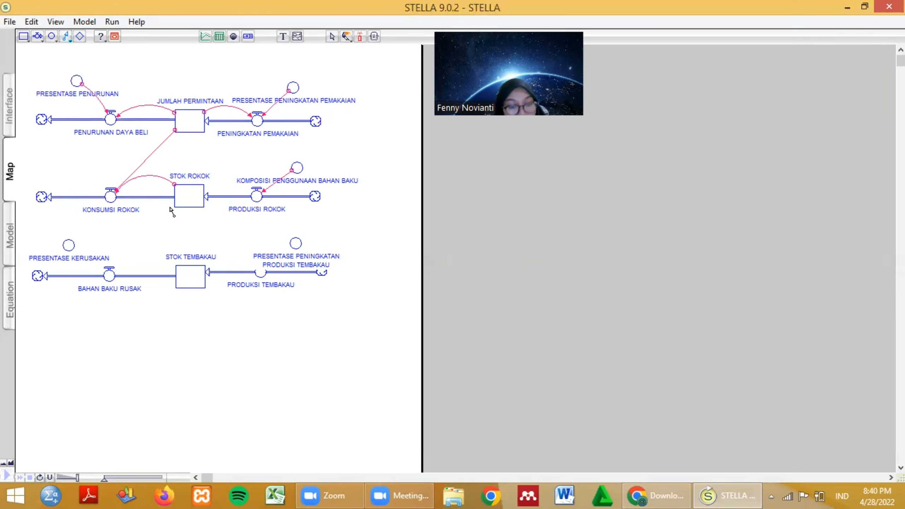
drag(199, 268, 257, 196)
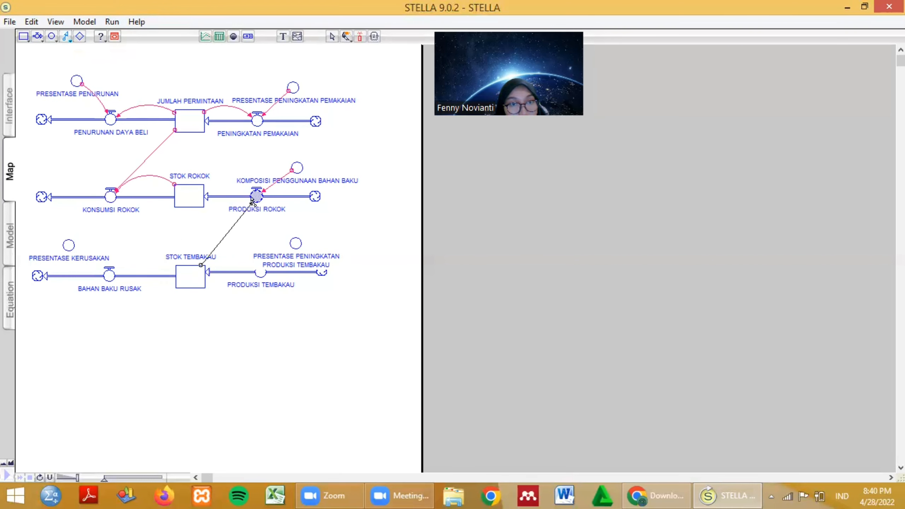
click(66, 36)
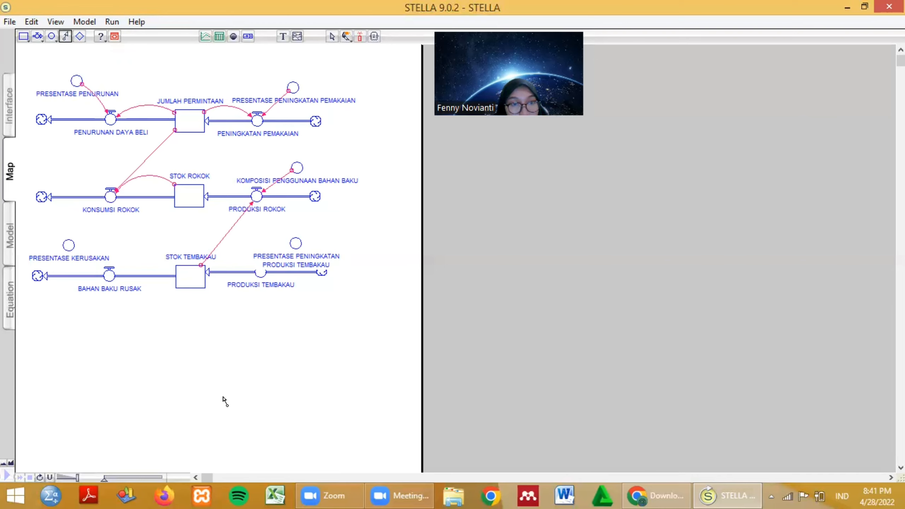
drag(200, 281, 256, 276)
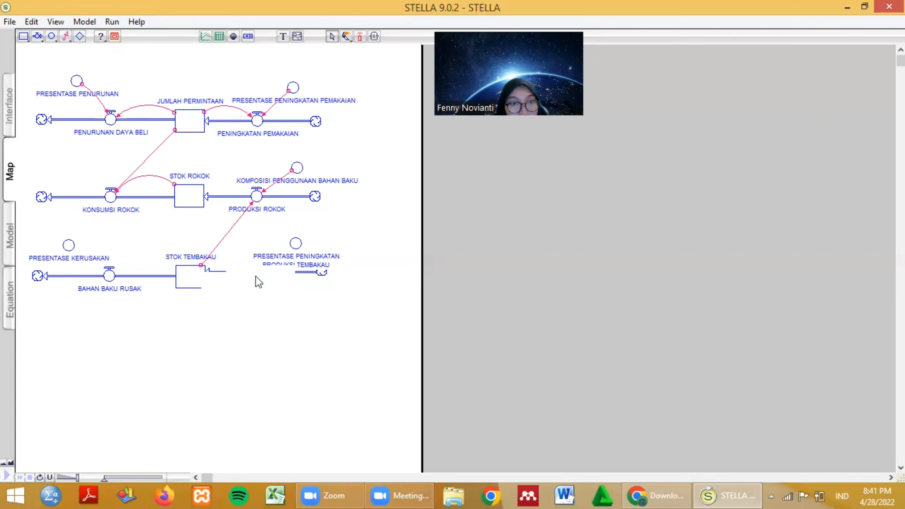
- Connect the STOK TEMBAKAU stock and the PRESENTASE KERUSAKAN converter to the BAHAN BAKU RUSAK flow
click(64, 36)
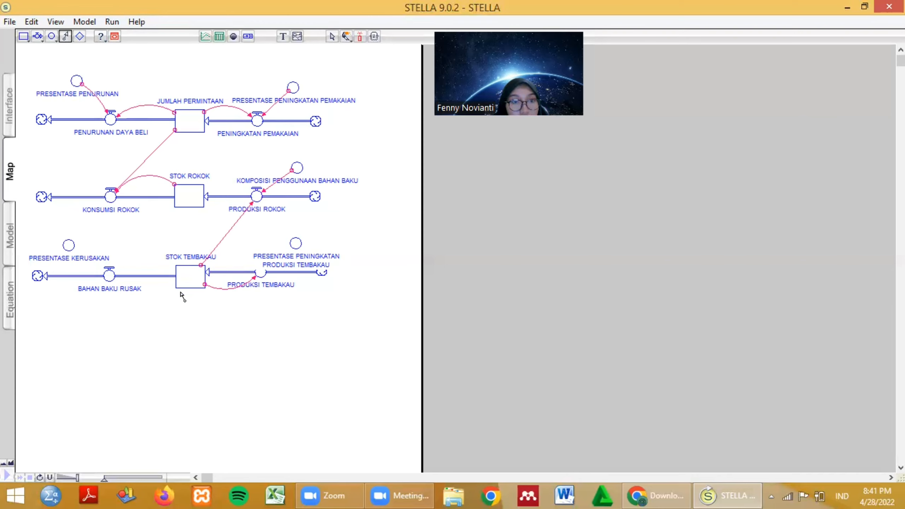
drag(178, 287, 113, 282)
click(65, 36)
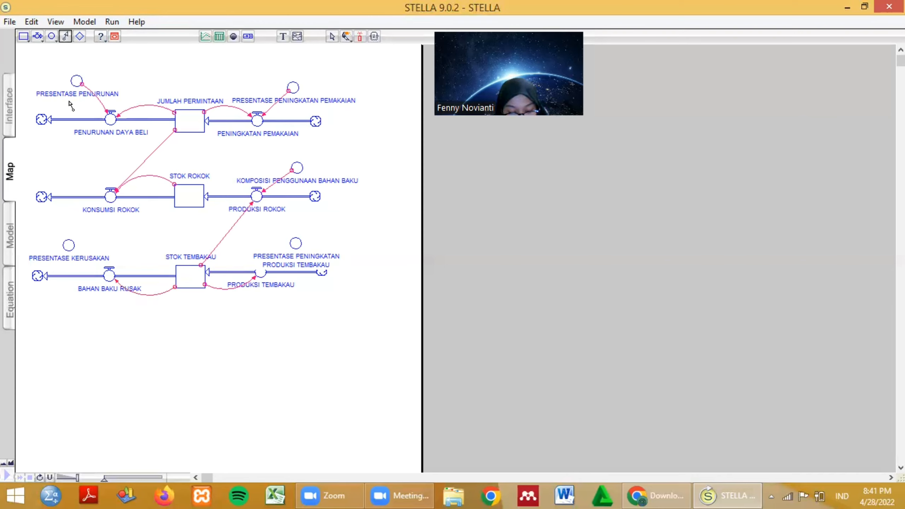
drag(70, 246, 109, 274)
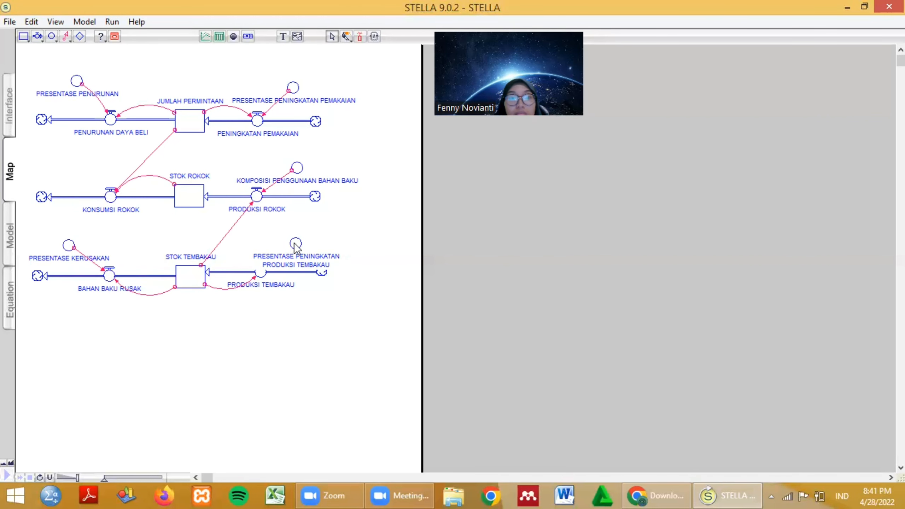
- Move the PRESENTASE PENINGKATAN PRODUKSI TEMBAKAU converter slightly upward so its label clears the PRODUKSI TEMBAKAU flow
drag(295, 244, 298, 236)
click(306, 301)
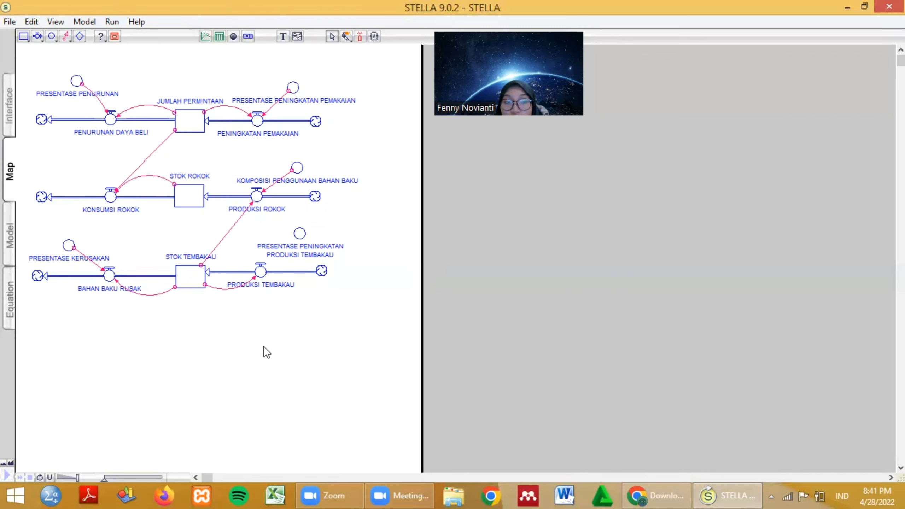
- Switch to the Model layer and set the PRESENTASE PENURUNAN converter to 0.02
click(10, 236)
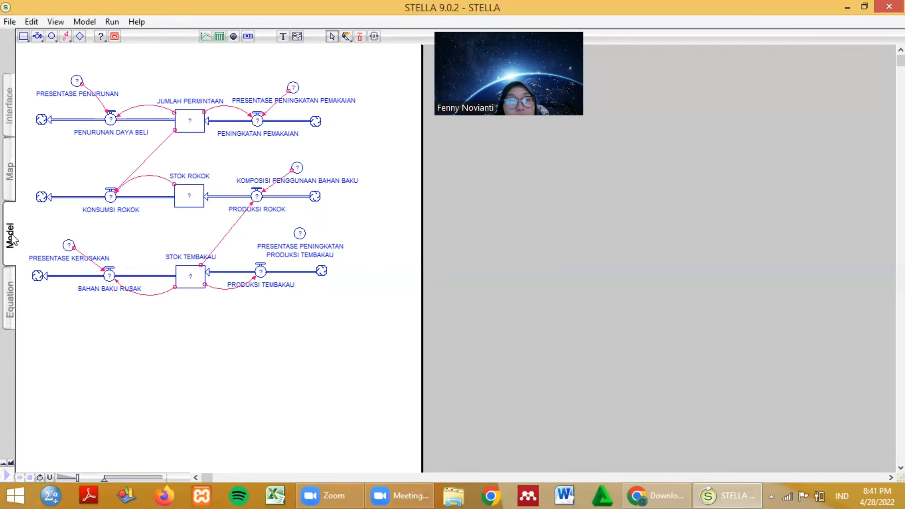
double_click(77, 82)
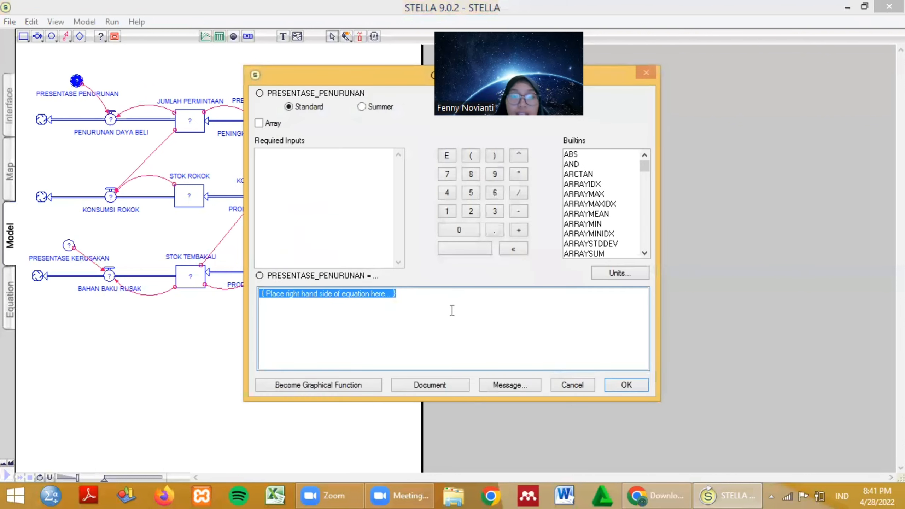
key(Delete)
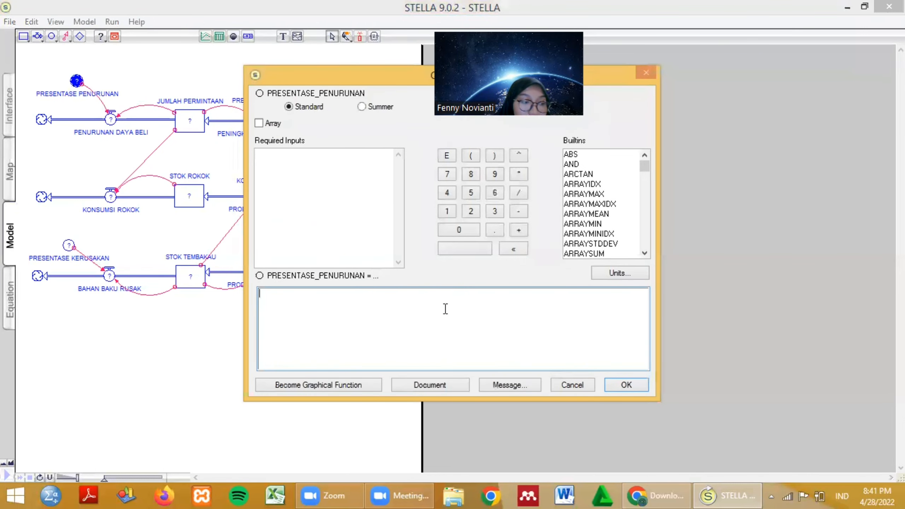
text(0.02)
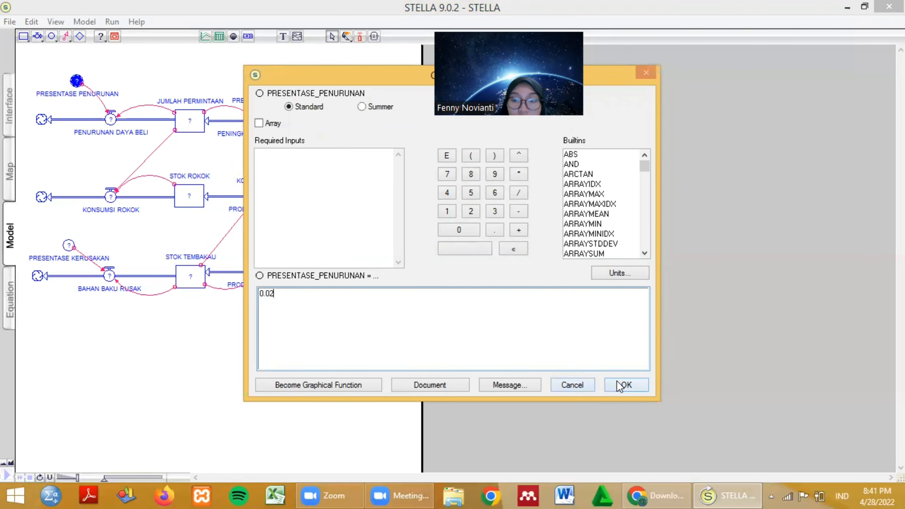
click(626, 385)
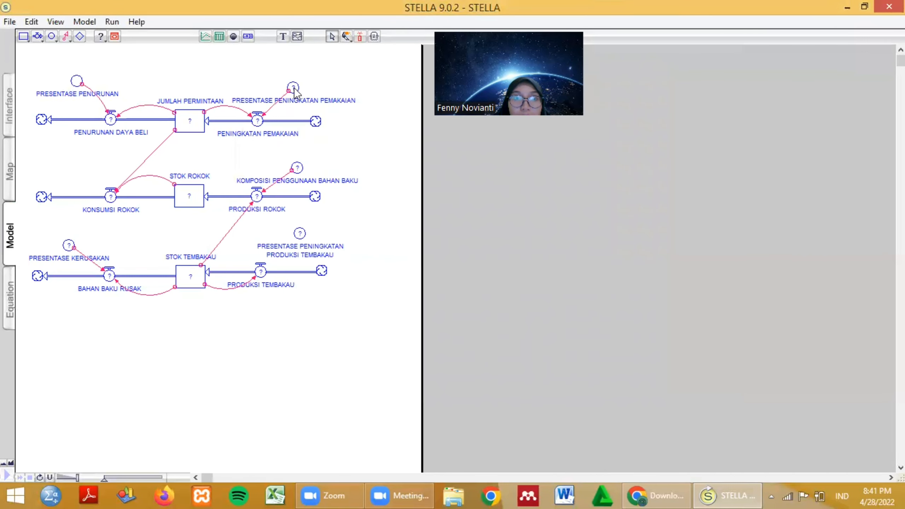
- Replace the placeholder equation of the PRESENTASE PENINGKATAN PEMAKAIAN converter with its value
double_click(293, 87)
key(BackSpace)
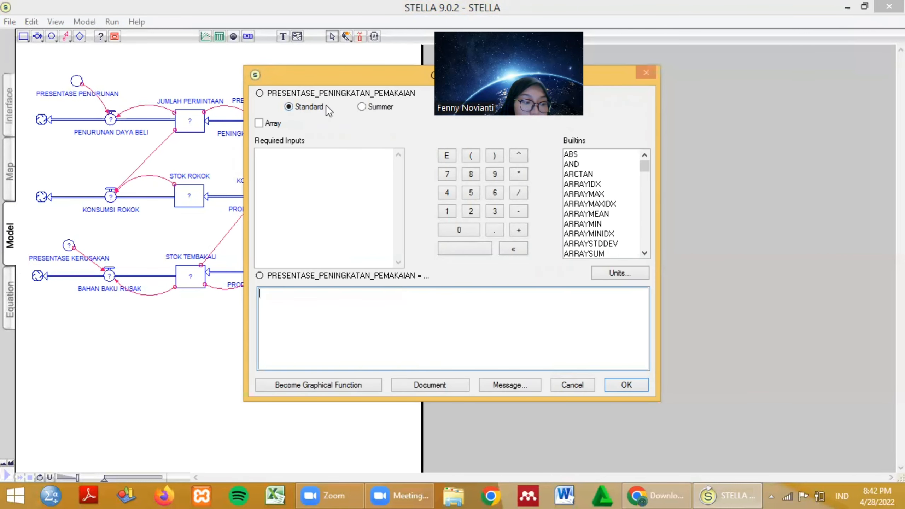
click(630, 383)
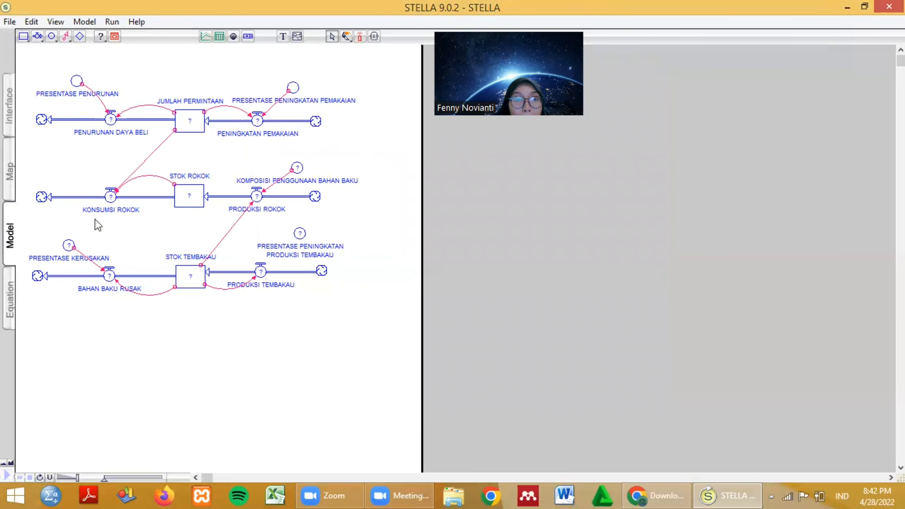
- Replace the placeholder equation of the KOMPOSISI PENGGUNAAN BAHAN BAKU converter with its value
double_click(297, 168)
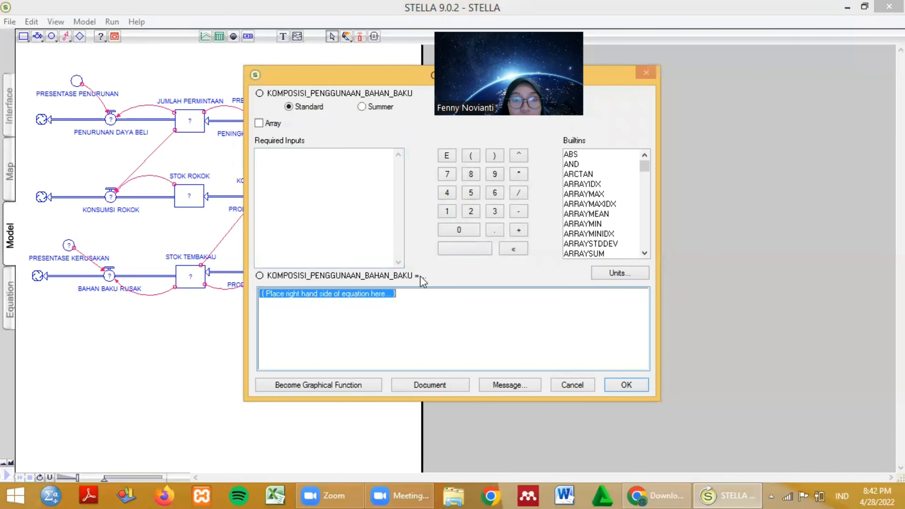
key(BackSpace)
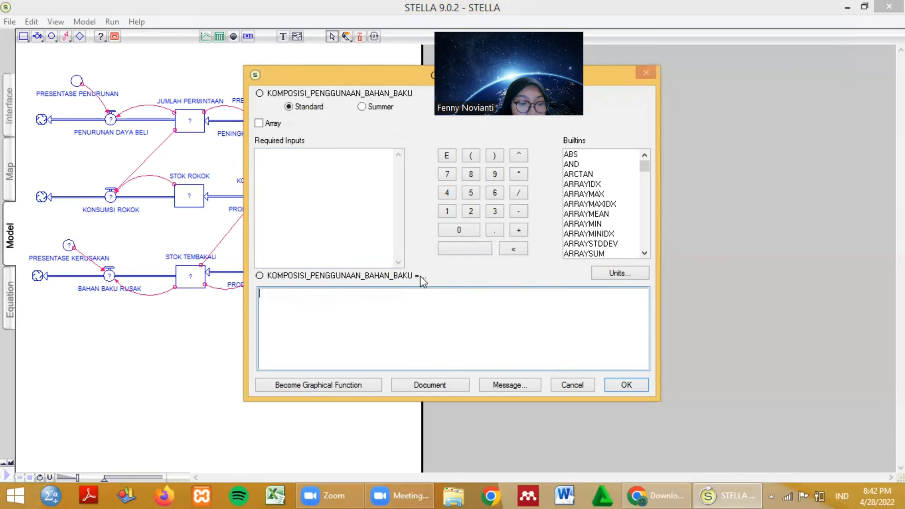
click(638, 385)
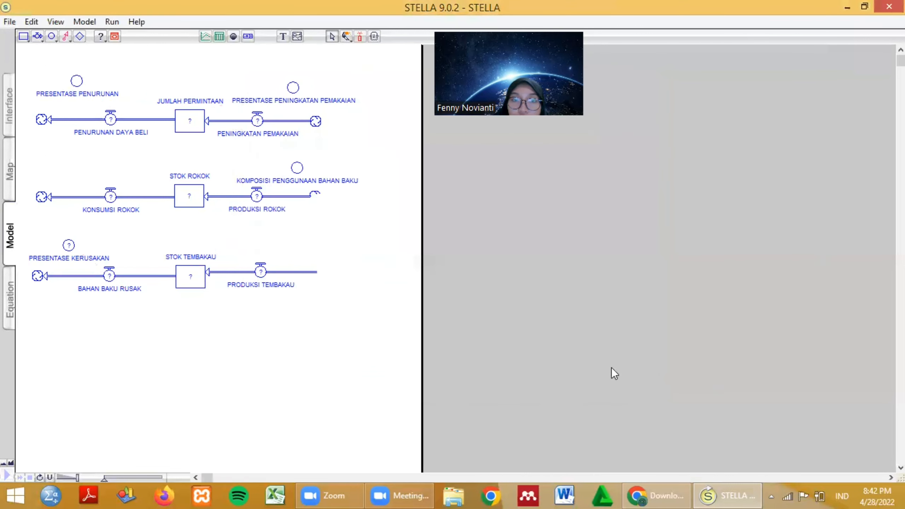
- Set the PRESENTASE KERUSAKAN converter to 0.03
double_click(68, 246)
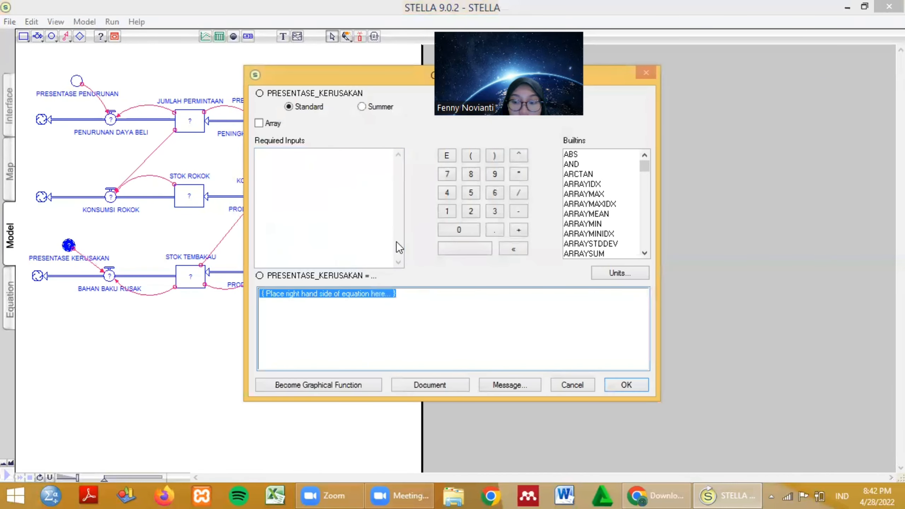
key(BackSpace)
text(0.03)
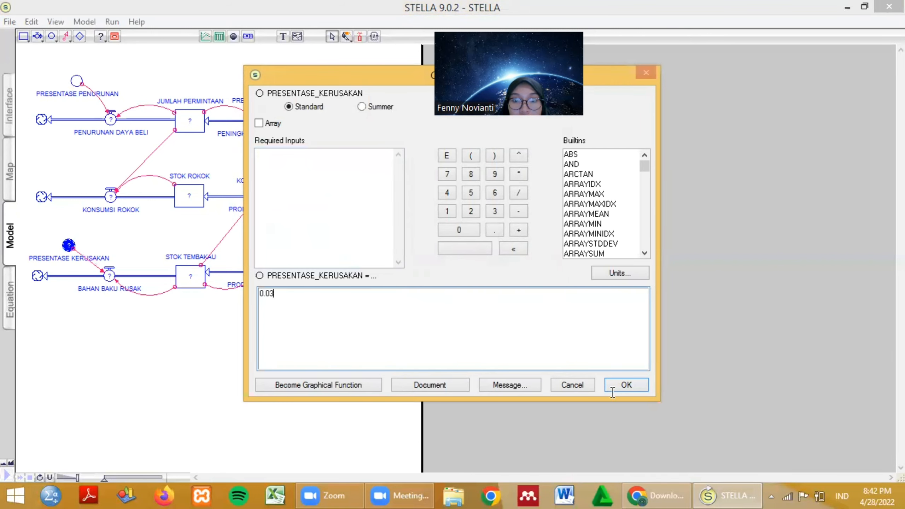
click(621, 386)
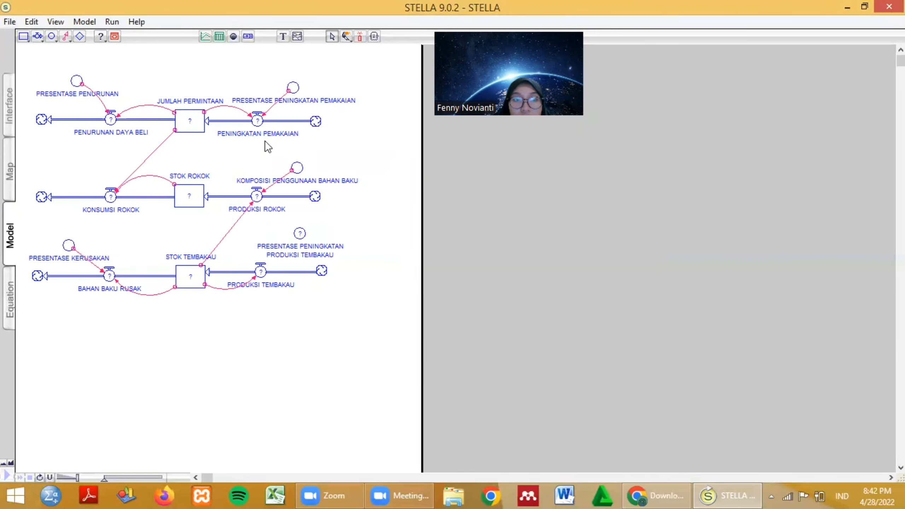
- Set the PRESENTASE PENINGKATAN PRODUKSI TEMBAKAU converter to 0.12
double_click(302, 235)
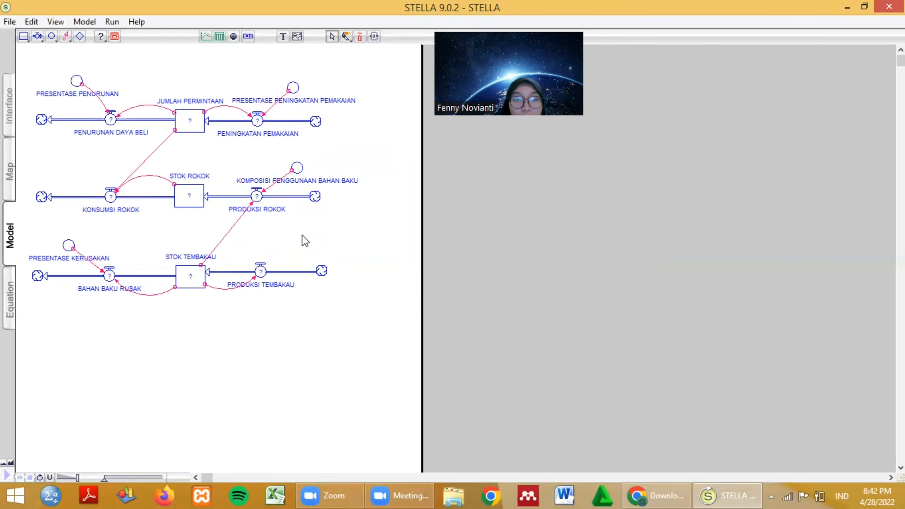
key(BackSpace)
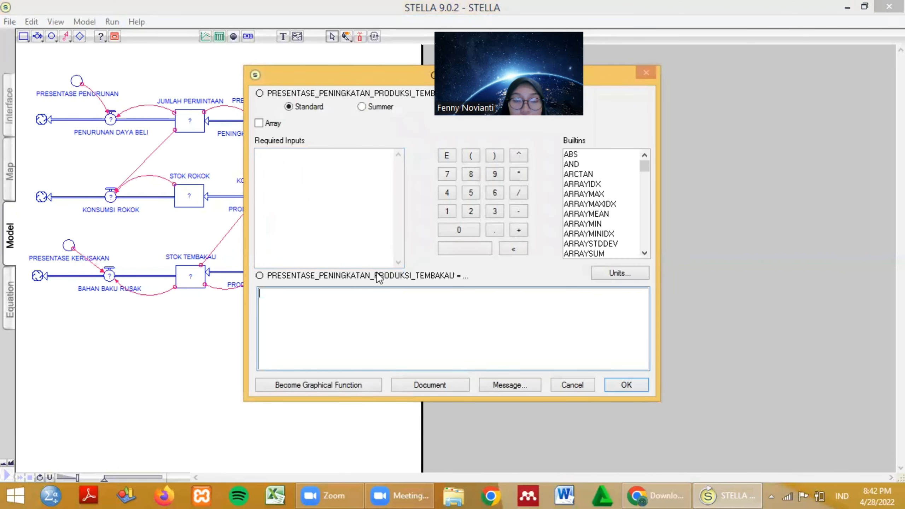
text(0.12)
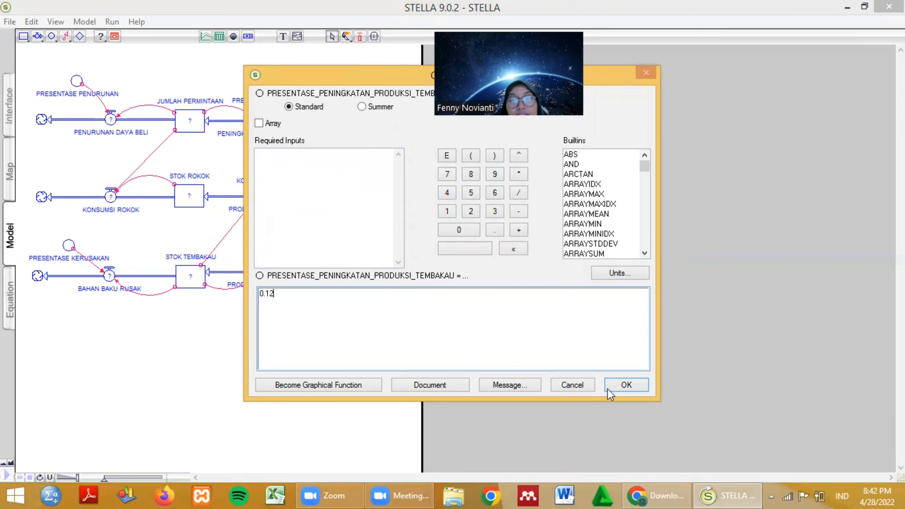
click(627, 385)
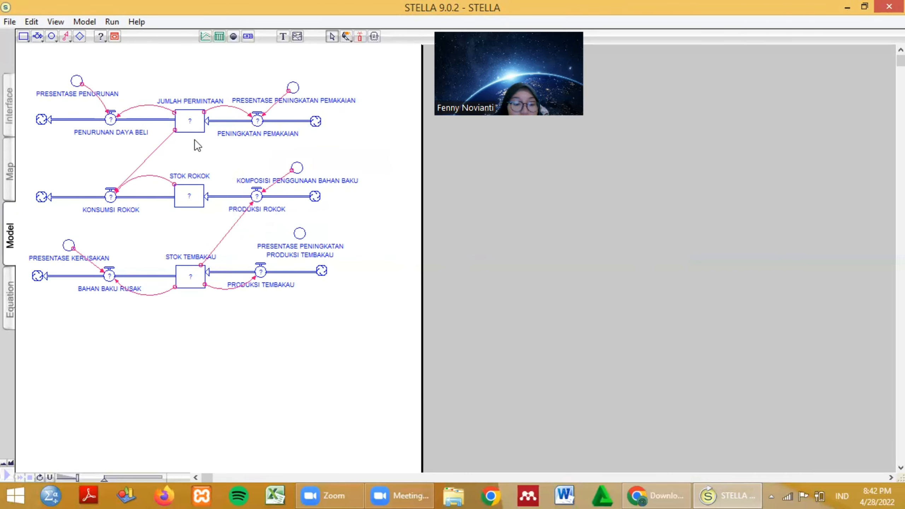
- Set the initial value of the JUMLAH PERMINTAAN stock to 8000
double_click(188, 118)
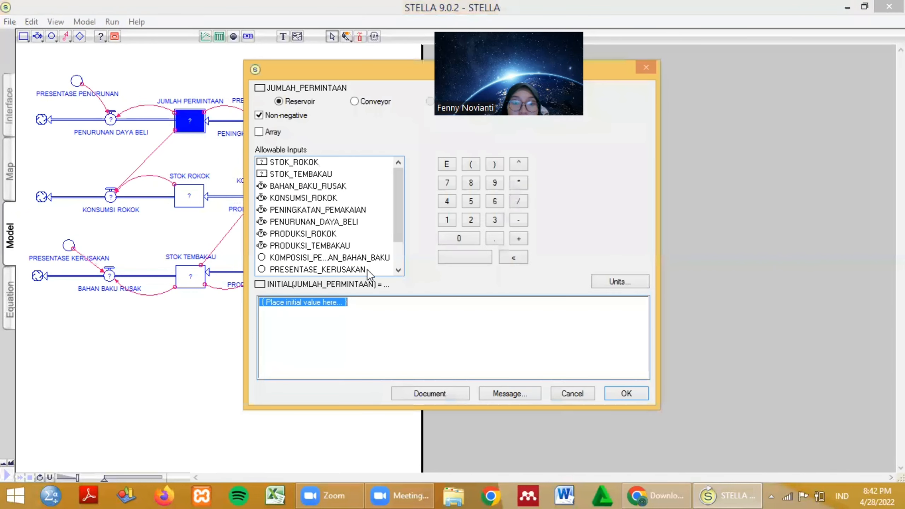
key(BackSpace)
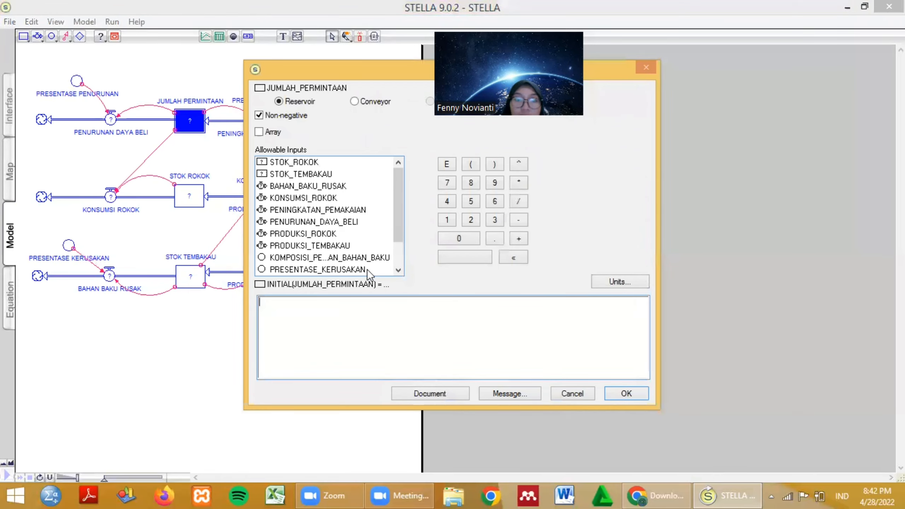
text(8000)
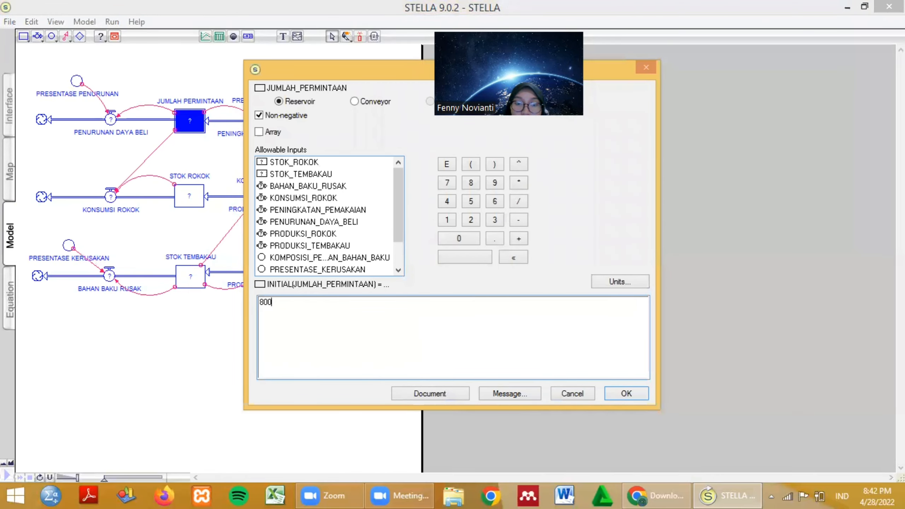
click(626, 393)
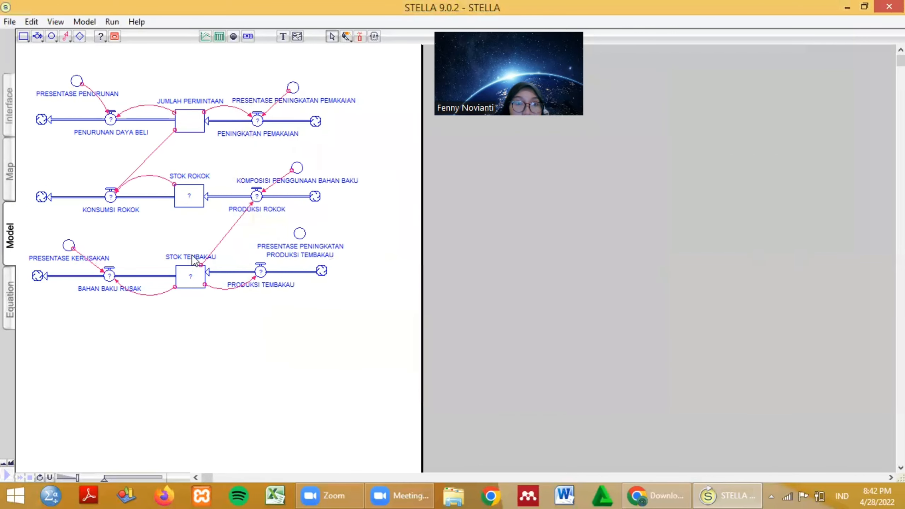
double_click(192, 197)
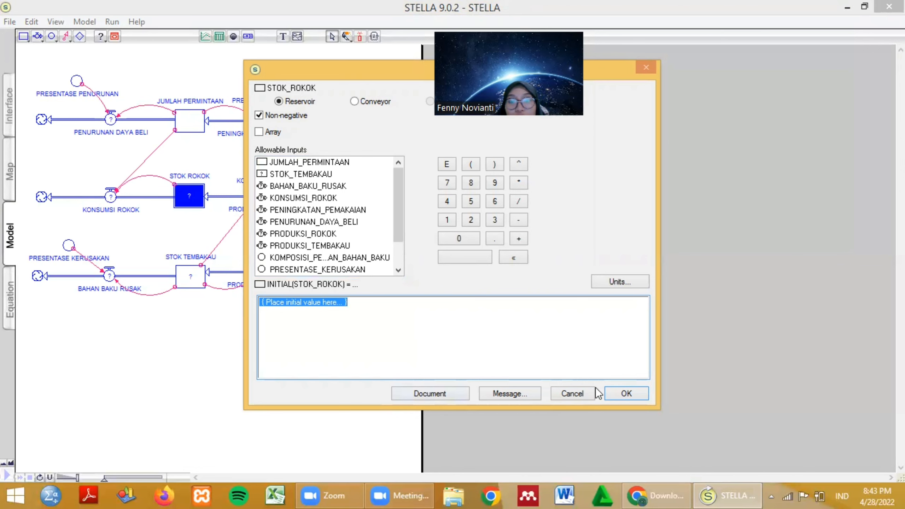
click(626, 393)
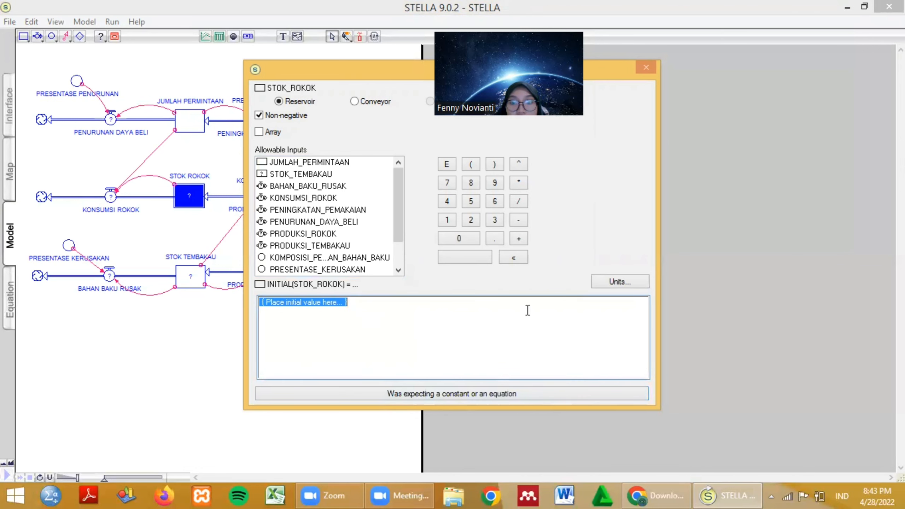
click(471, 392)
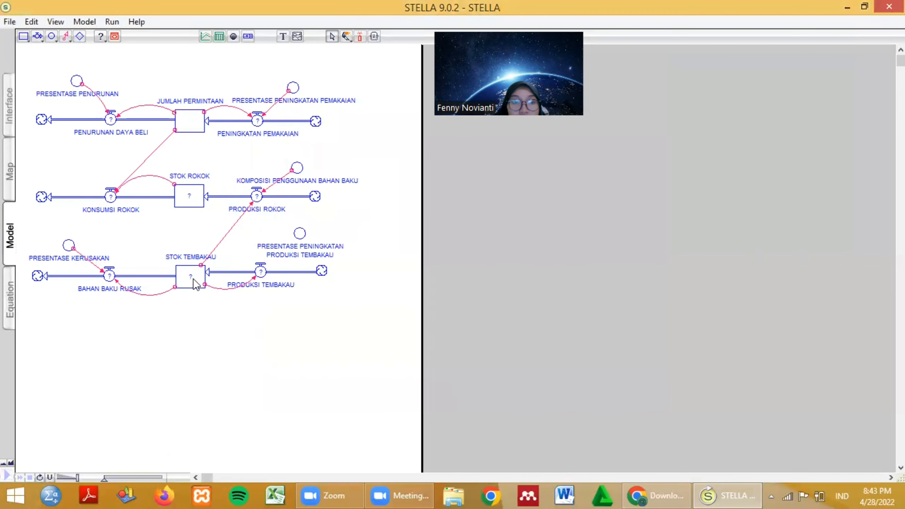
- Set the initial value of the STOK TEMBAKAU stock to 6000
double_click(190, 279)
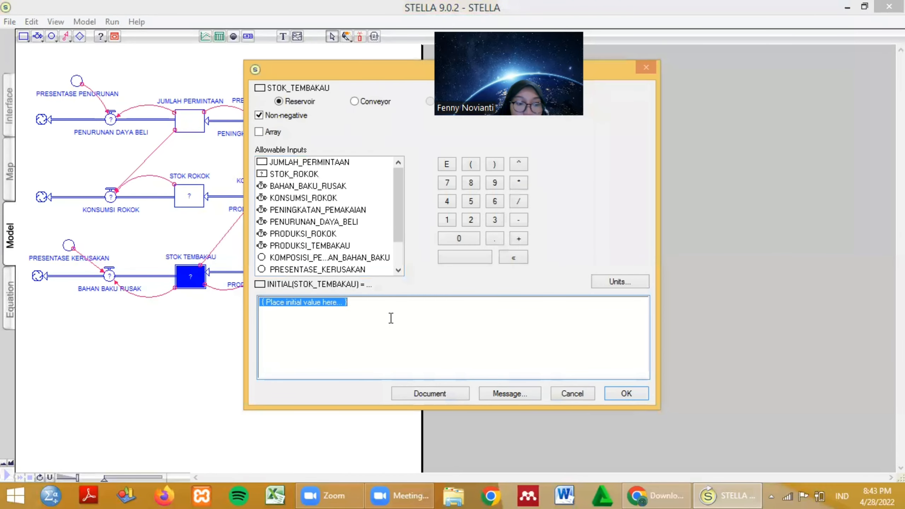
key(BackSpace)
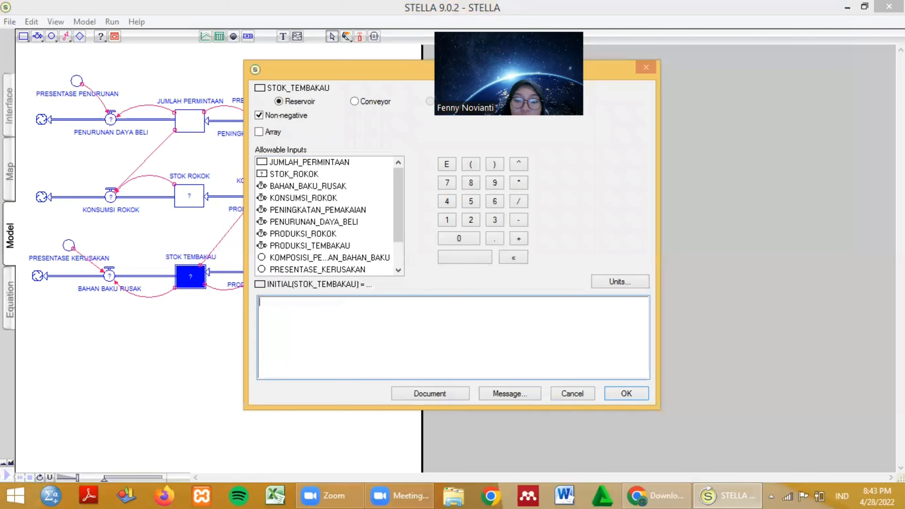
text(6000)
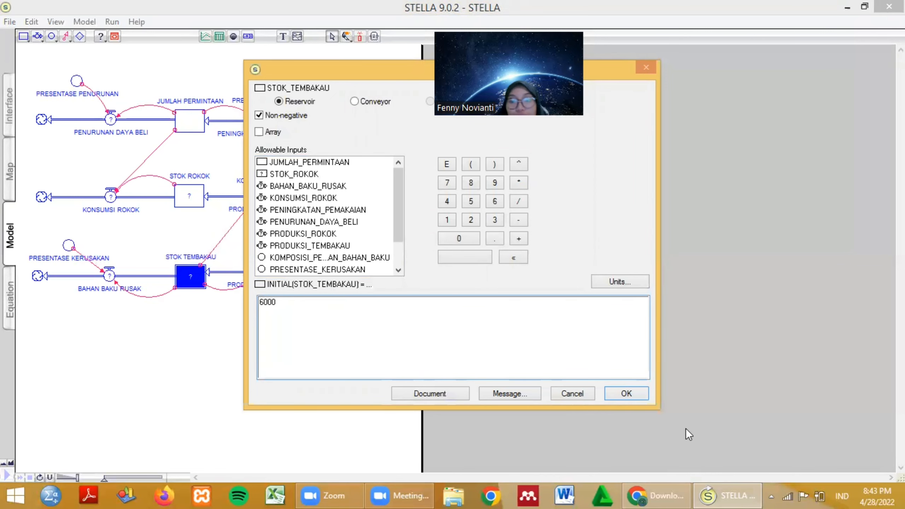
click(626, 394)
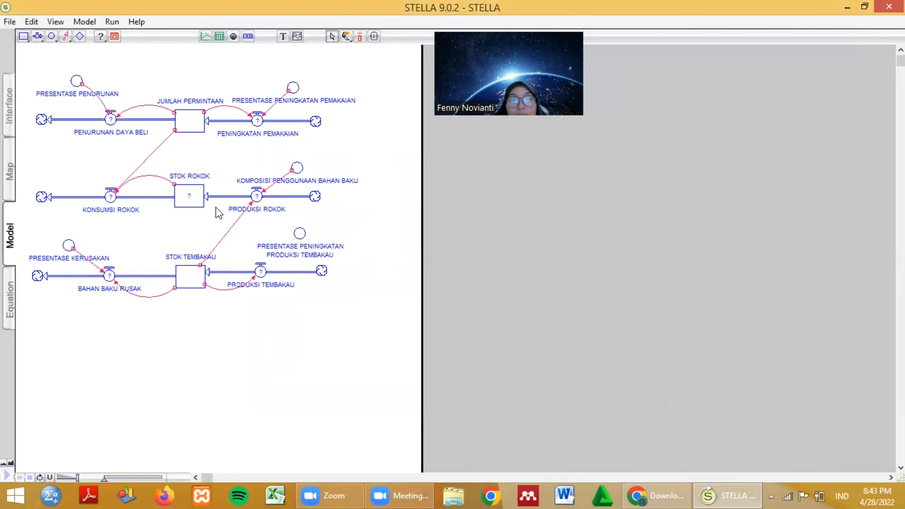
- Define the initial value of the STOK ROKOK stock as PRODUKSI_ROKOK, removing the duplicate entry
double_click(195, 202)
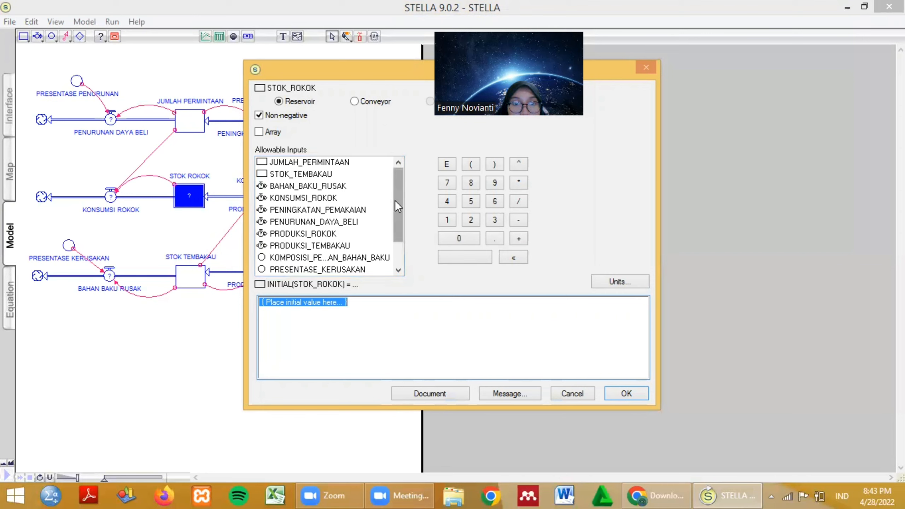
mouse_move(395, 200)
mouse_down()
mouse_move(399, 239)
mouse_move(396, 199)
mouse_up()
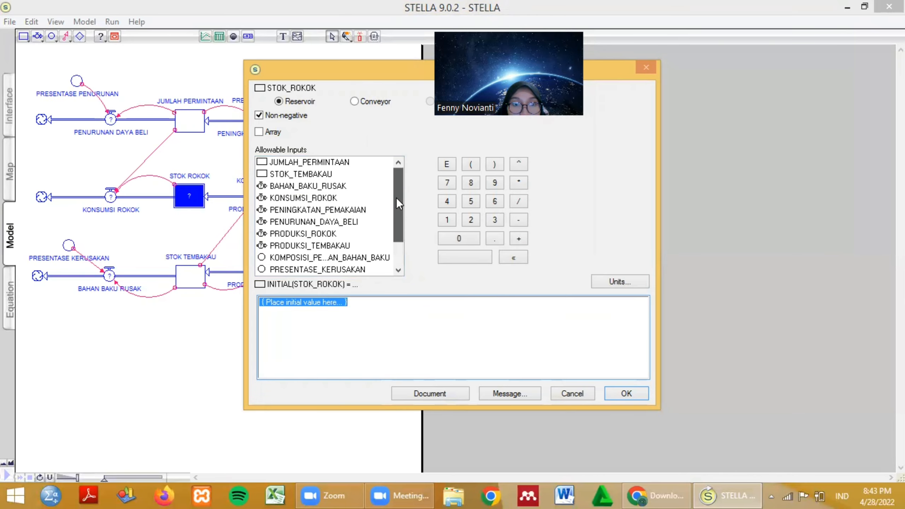
double_click(269, 234)
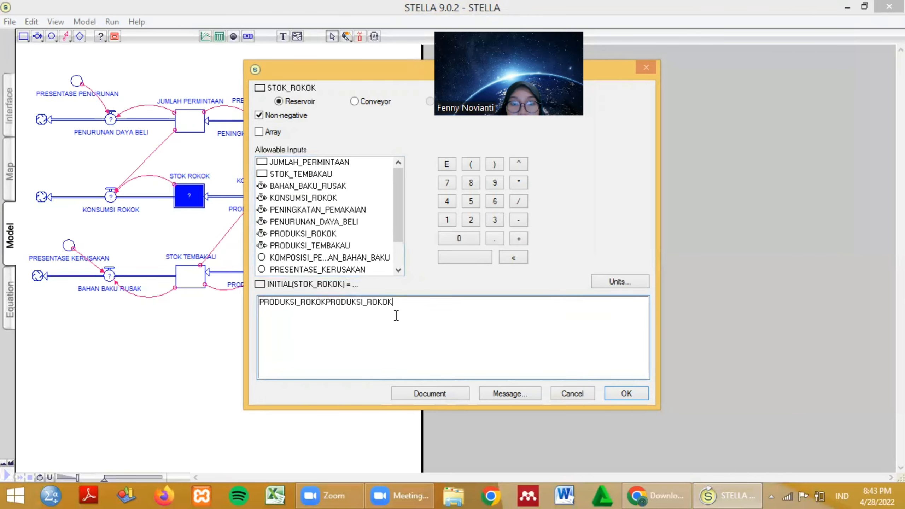
drag(396, 303, 327, 302)
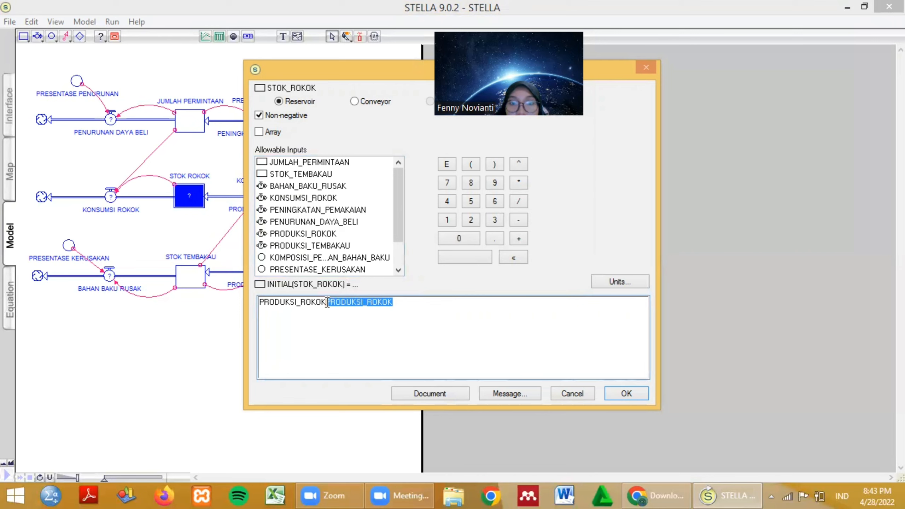
key(BackSpace)
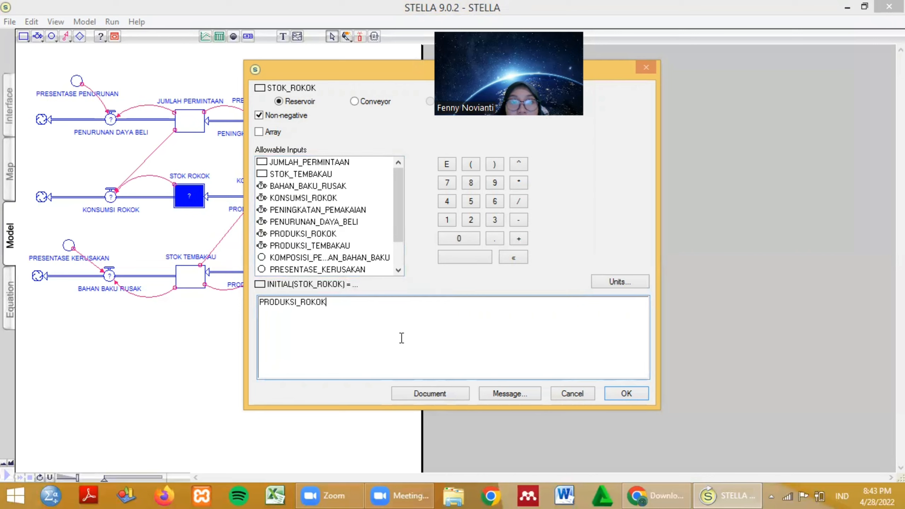
click(615, 392)
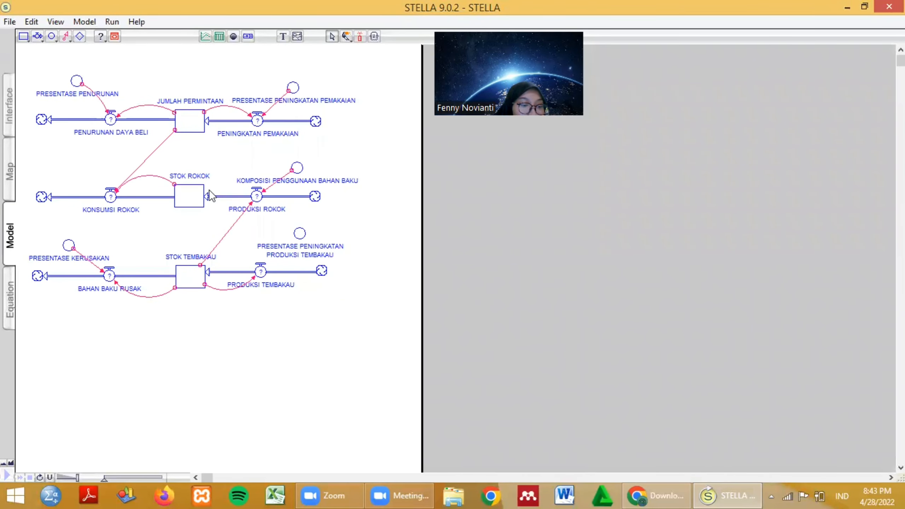
- Define the PENURUNAN DAYA BELI flow as JUMLAH_PERMINTAAN*PRESENTASE_PENURUNAN
double_click(111, 119)
key(BackSpace)
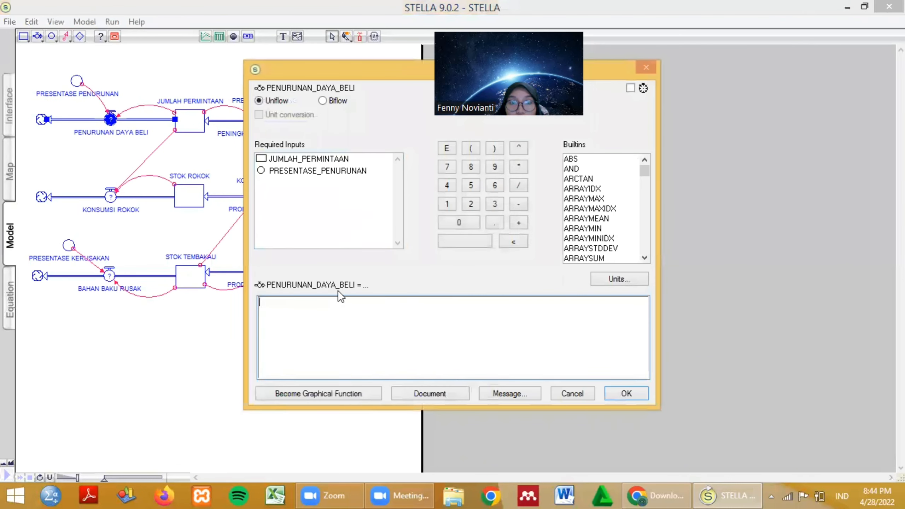
click(303, 159)
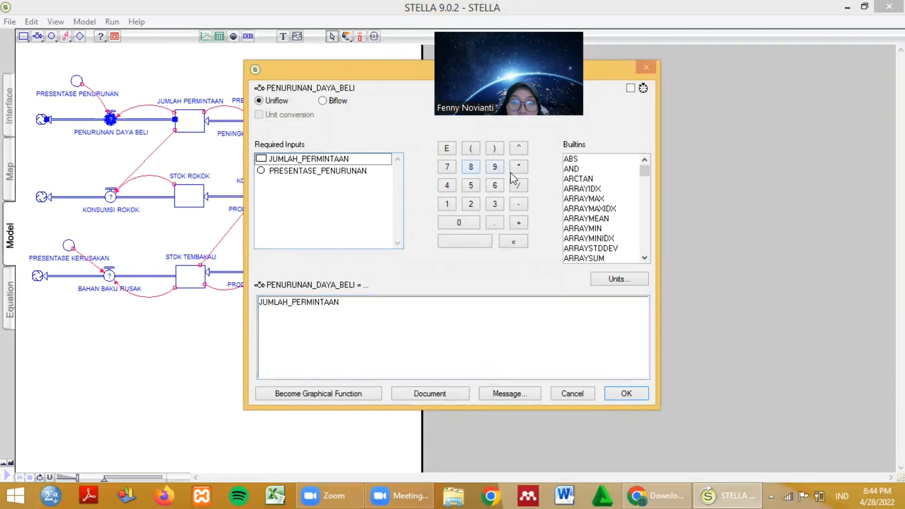
click(518, 165)
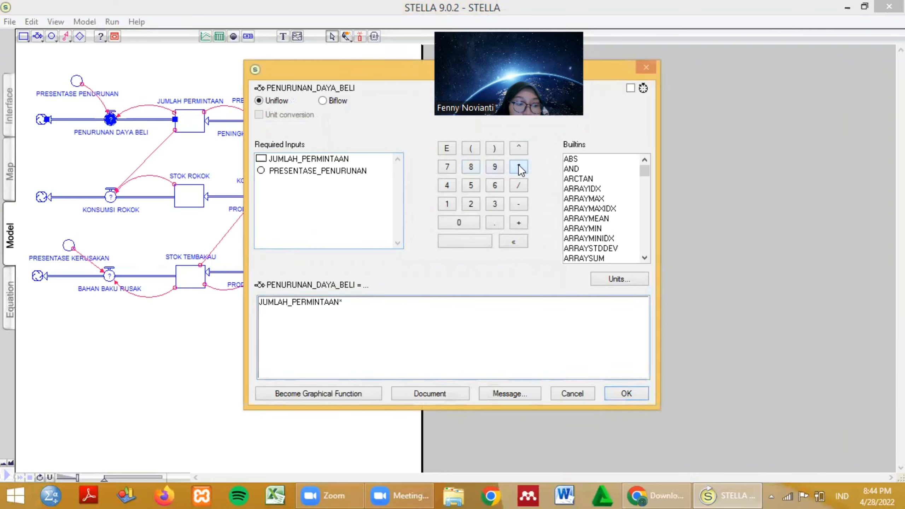
click(262, 170)
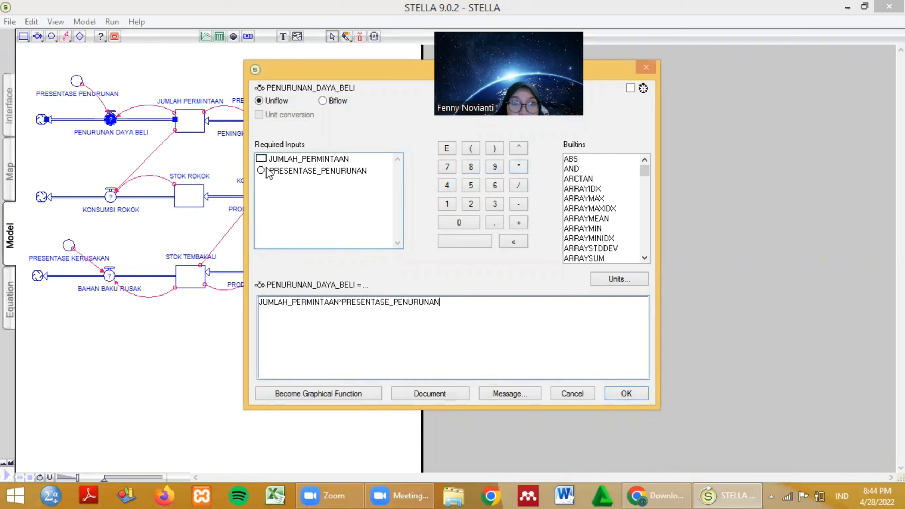
click(626, 394)
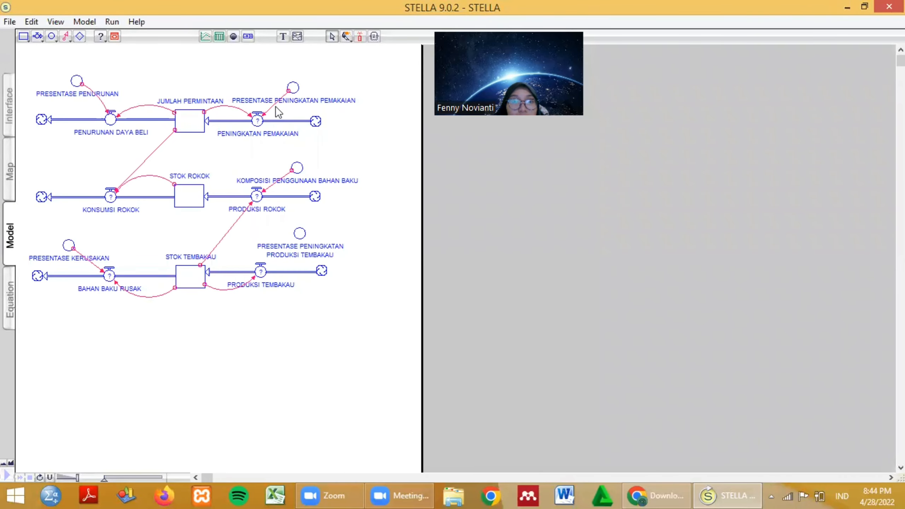
- Define the PENINGKATAN PEMAKAIAN flow as JUMLAH_PERMINTAAN*PRESENTASE_PENINGKATAN_PEMAKAIAN
click(257, 121)
double_click(258, 121)
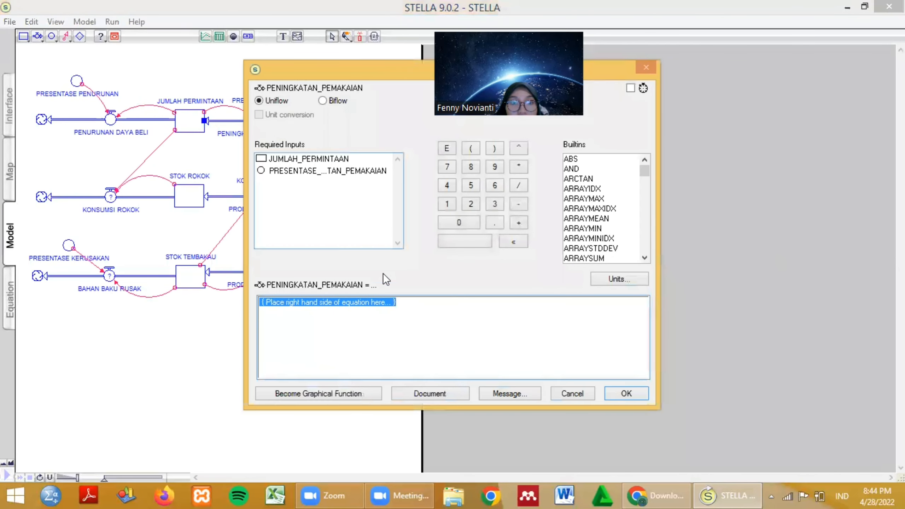
key(BackSpace)
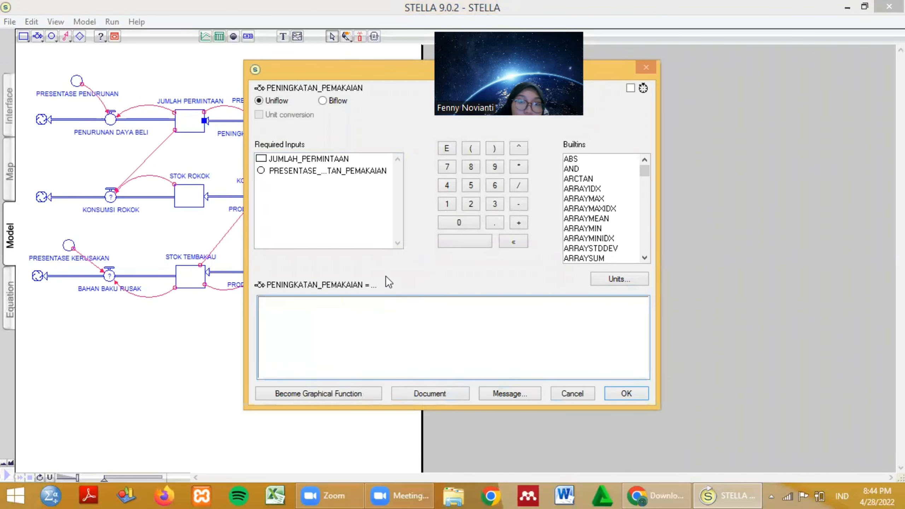
click(340, 156)
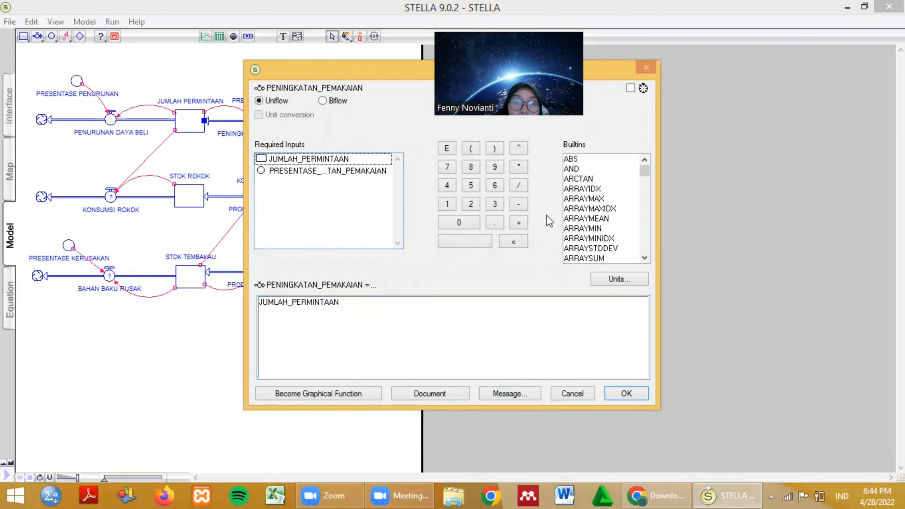
click(517, 167)
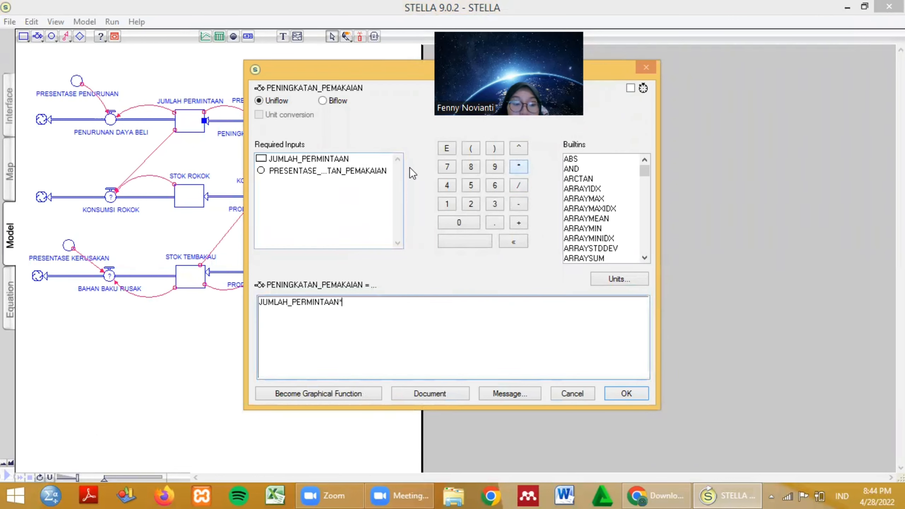
click(296, 173)
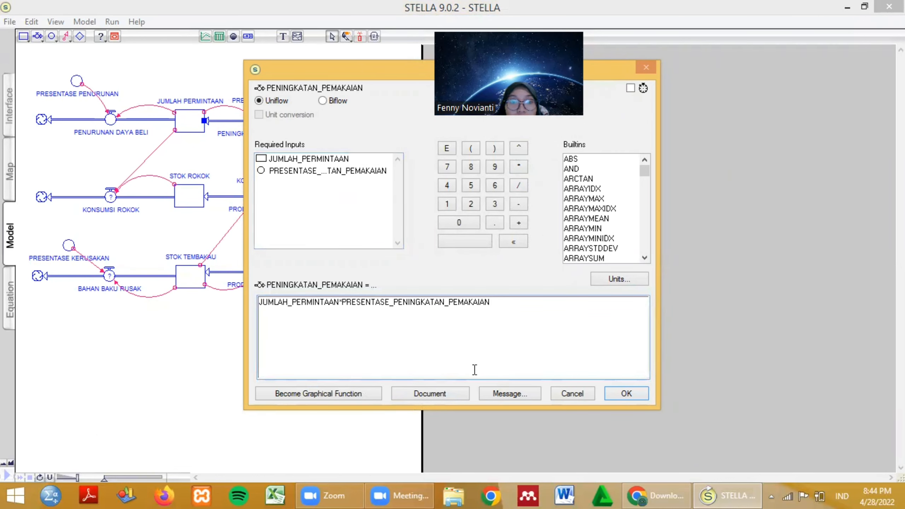
click(627, 392)
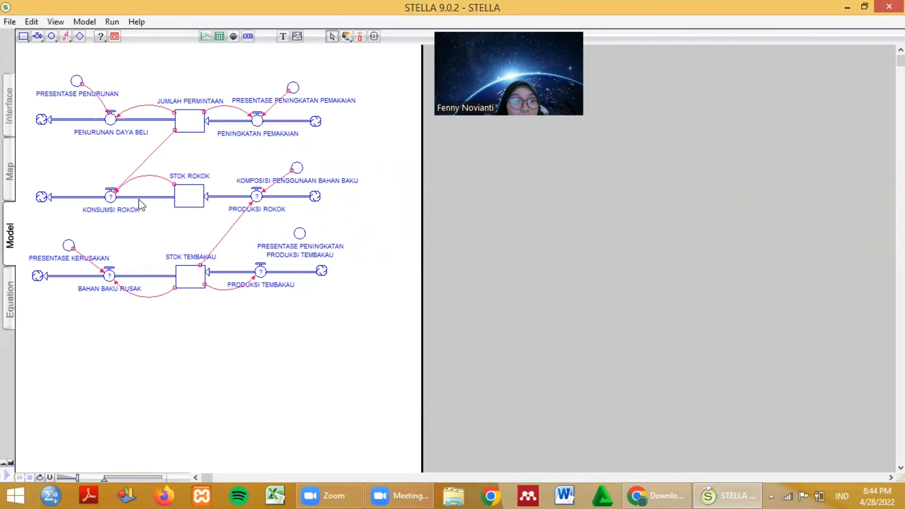
- Define the KONSUMSI ROKOK flow as STOK_ROKOK-JUMLAH_PERMINTAAN
double_click(110, 197)
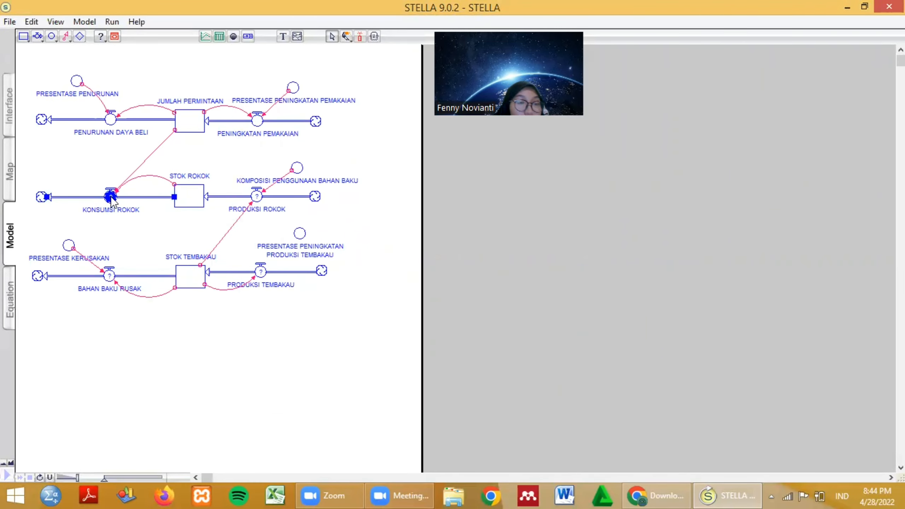
key(Delete)
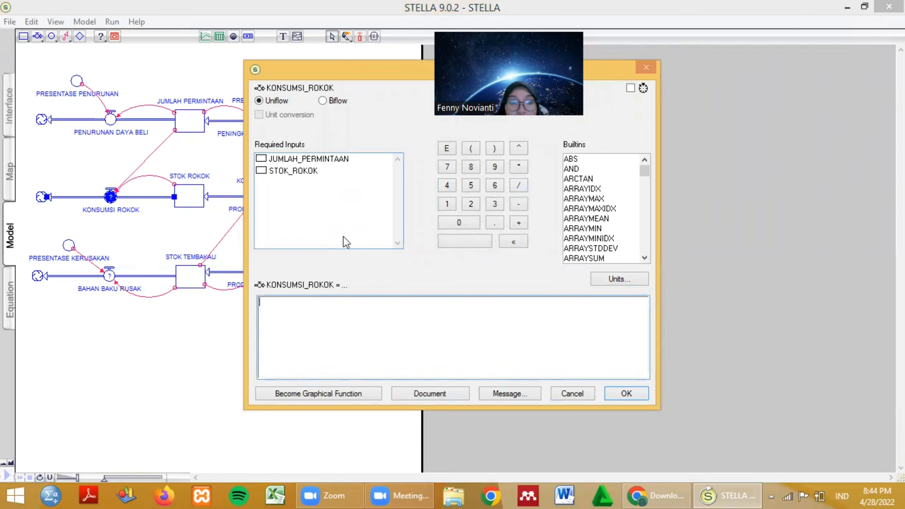
click(284, 173)
click(284, 173)
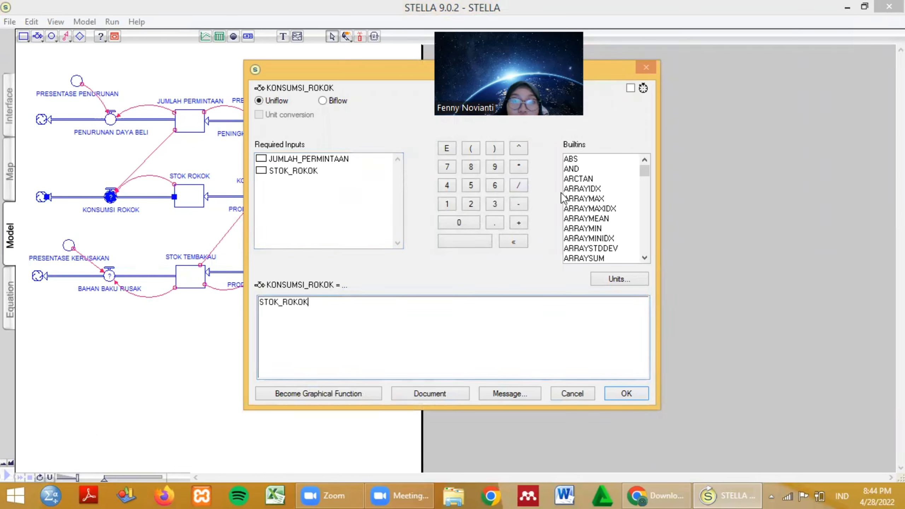
click(271, 159)
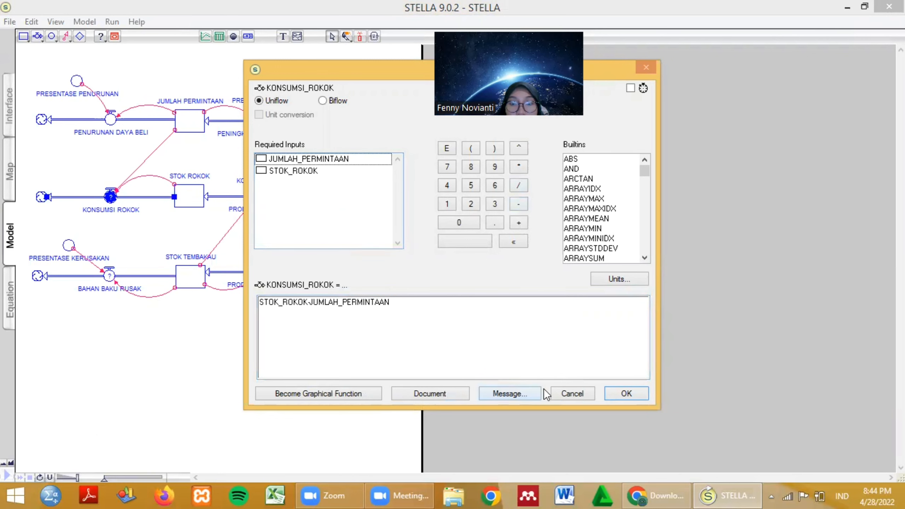
click(626, 393)
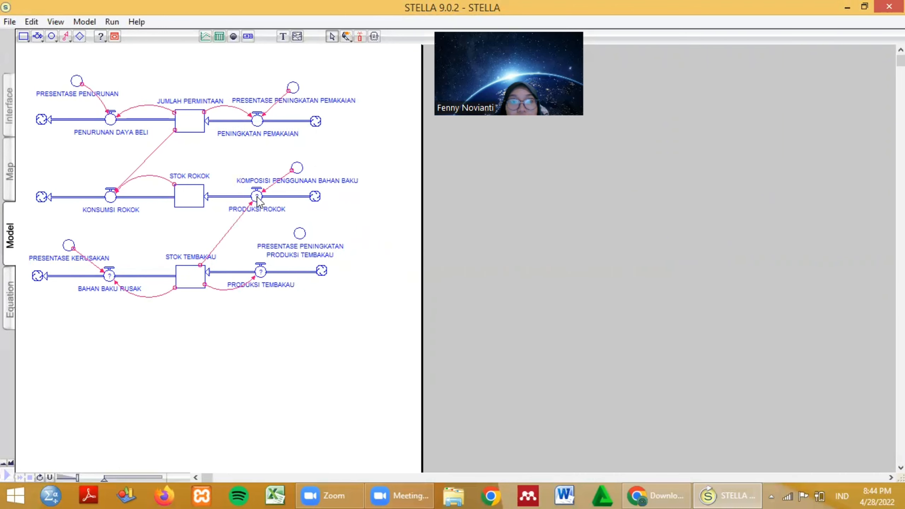
- Define the PRODUKSI ROKOK flow as STOK_TEMBAKAU*KOMPOSISI_PENGGUNAAN_BAHAN_BAKU
double_click(257, 198)
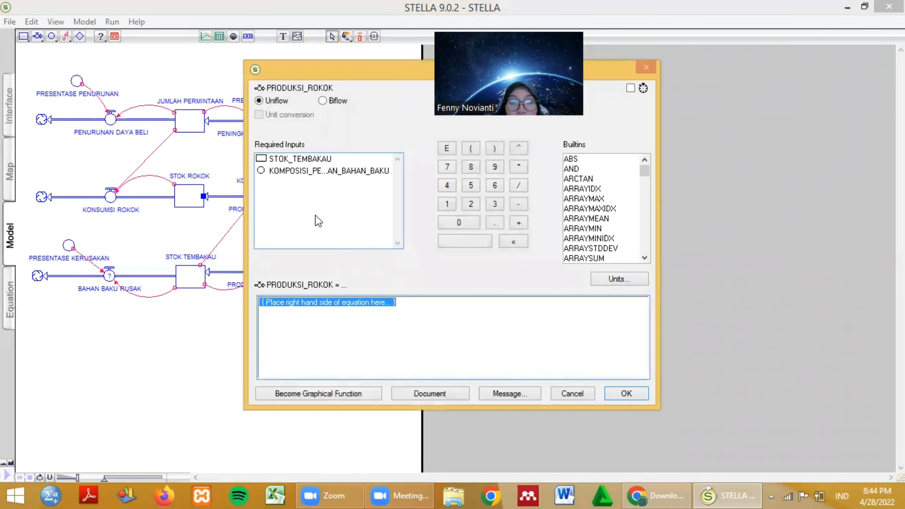
drag(396, 302, 262, 300)
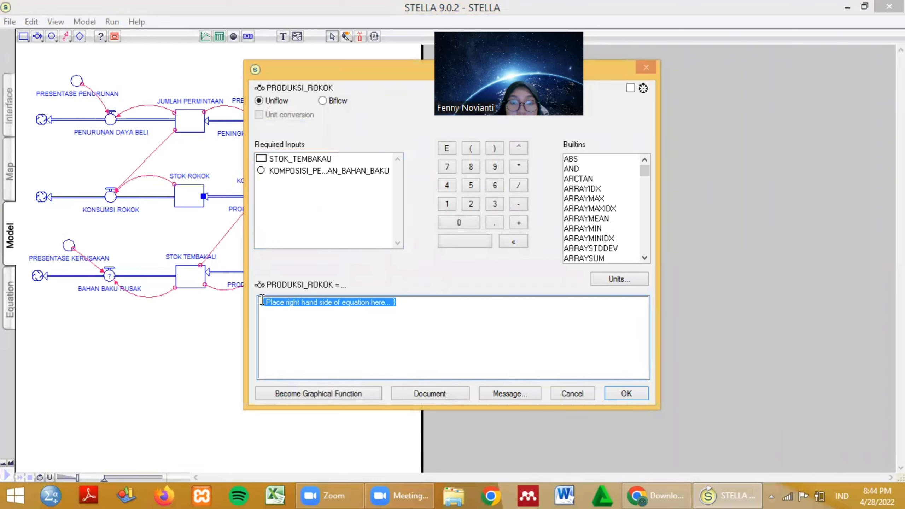
key(Delete)
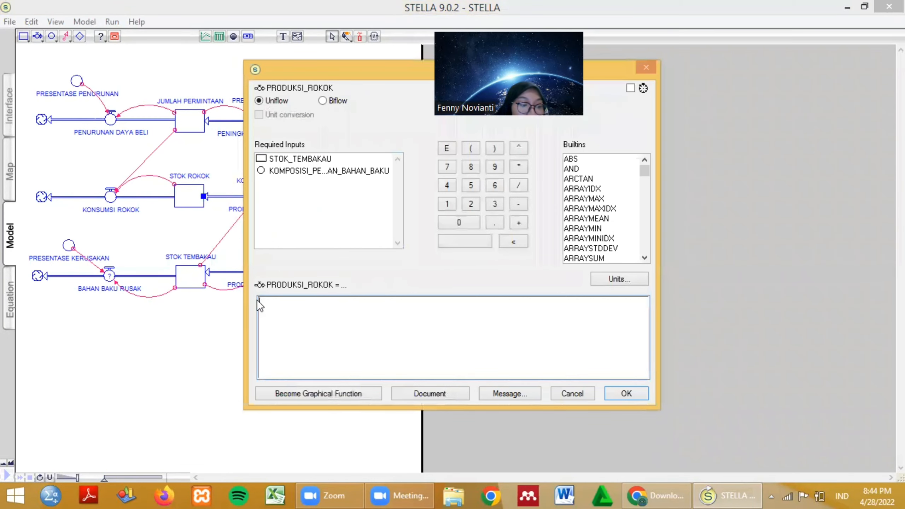
click(300, 159)
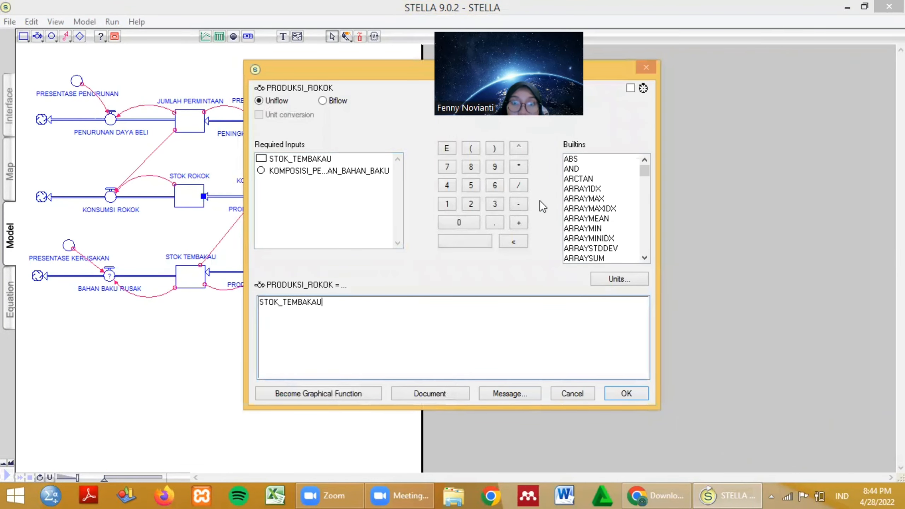
click(517, 167)
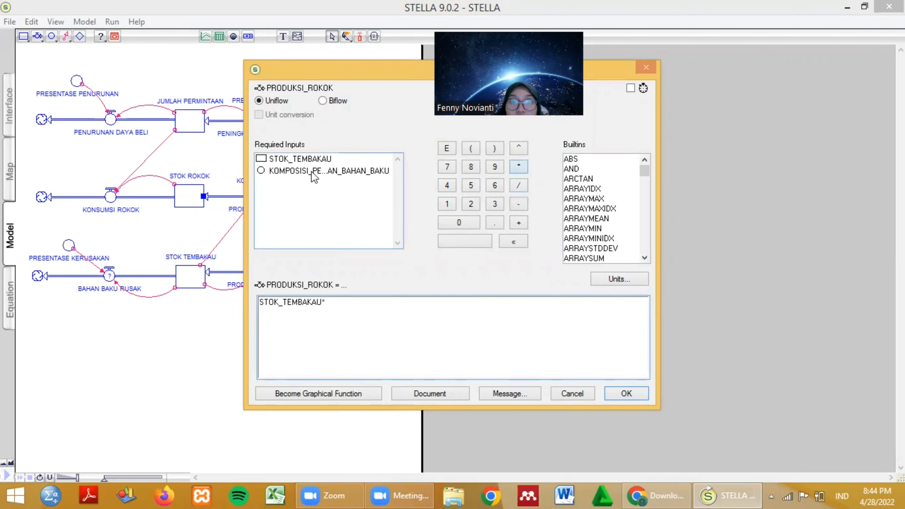
click(311, 171)
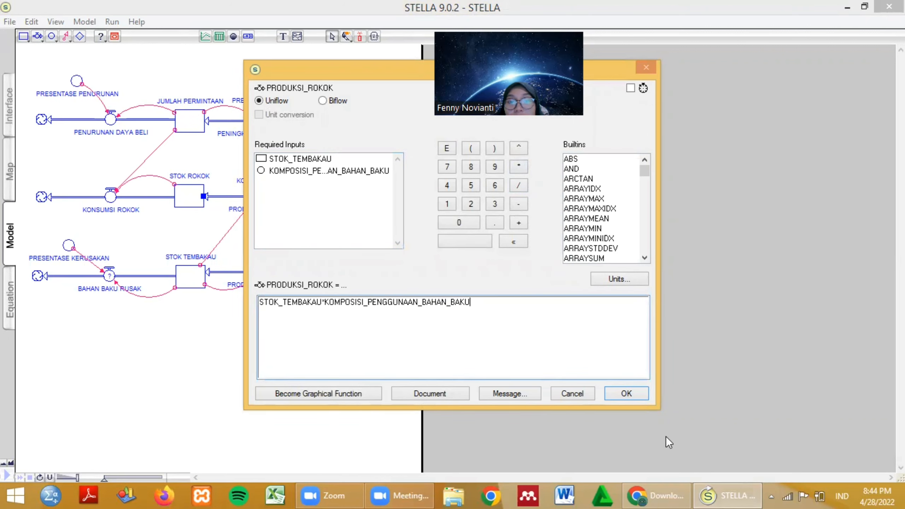
click(625, 393)
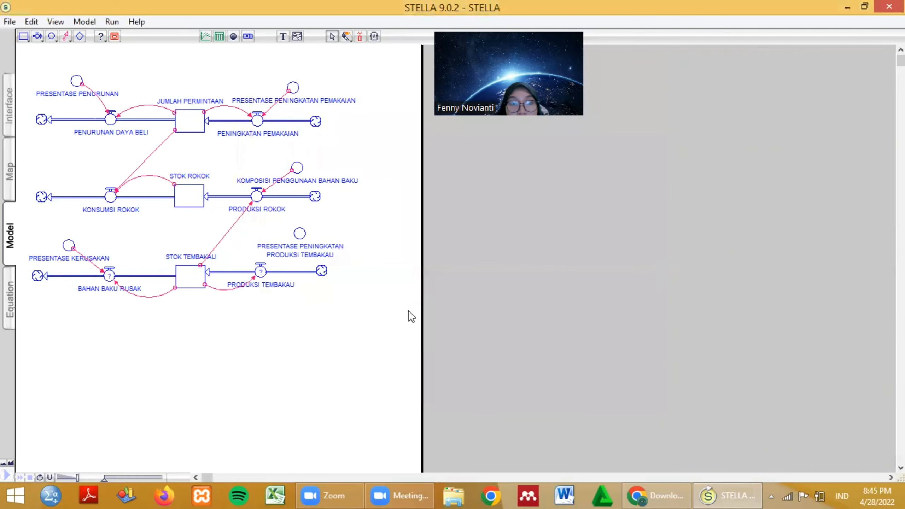
- Define the BAHAN BAKU RUSAK flow as STOK_TEMBAKAU*PRESENTASE_KERUSAKAN
click(110, 276)
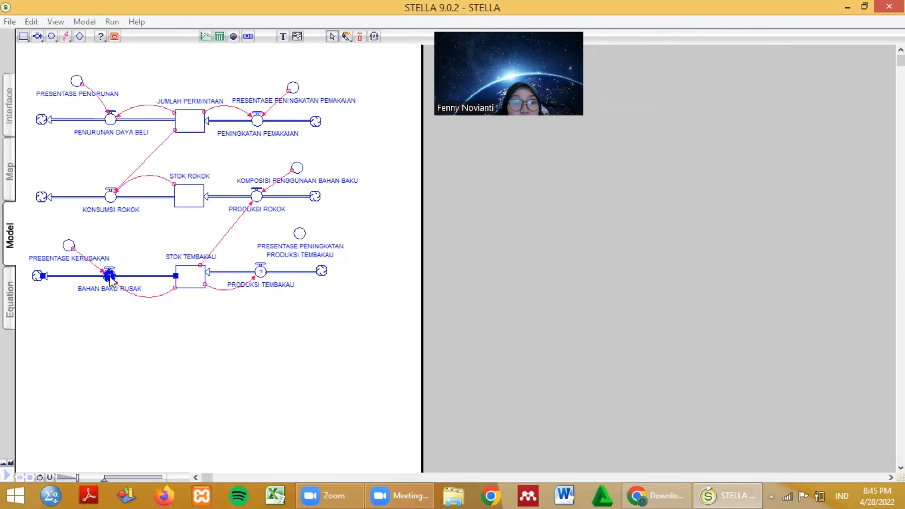
double_click(109, 276)
key(BackSpace)
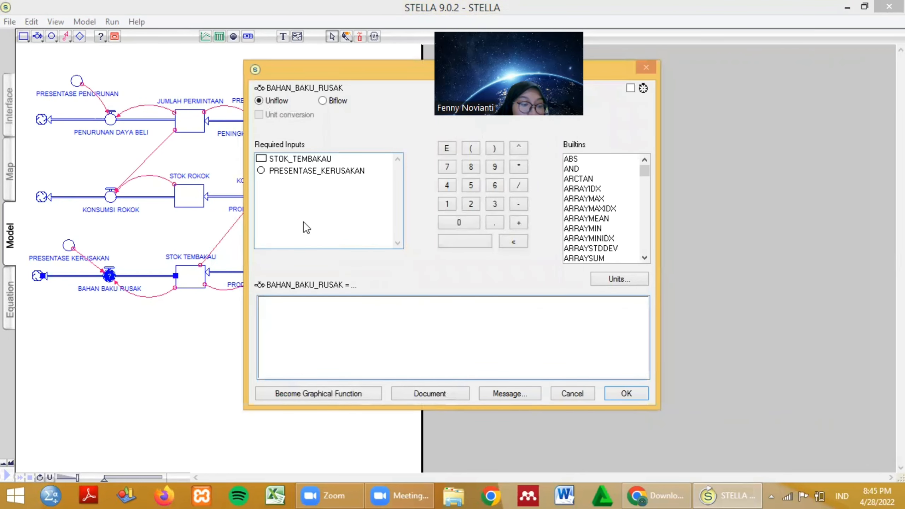
click(306, 159)
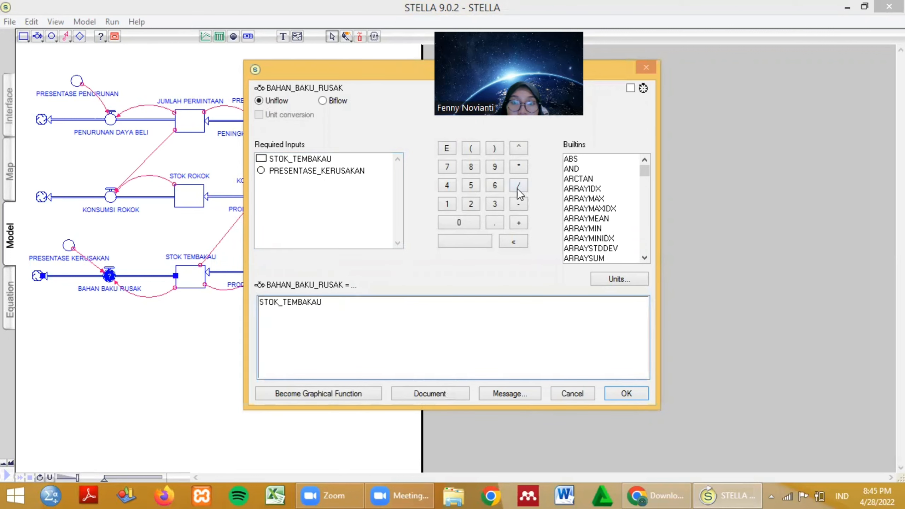
click(519, 167)
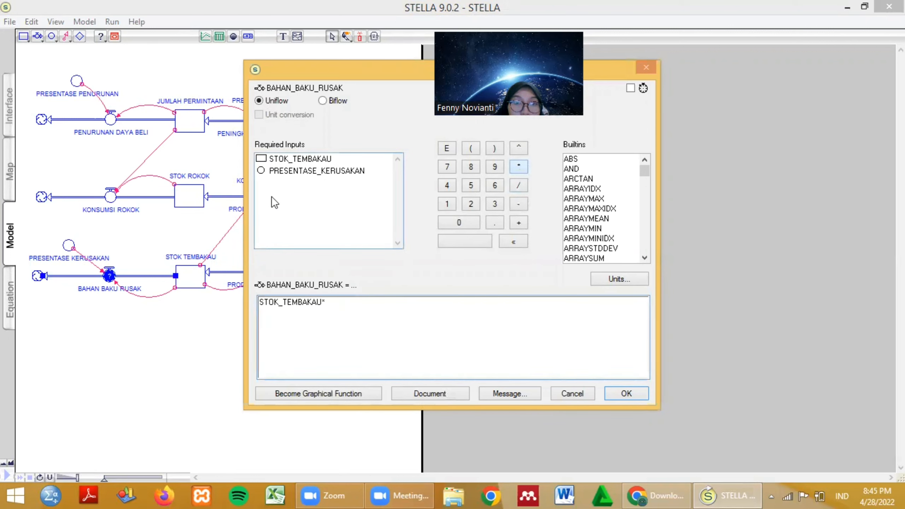
click(289, 172)
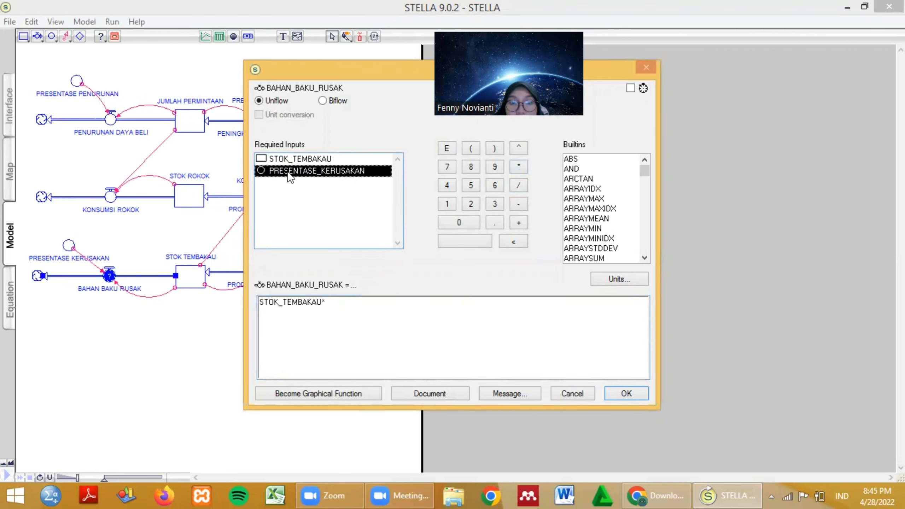
click(629, 391)
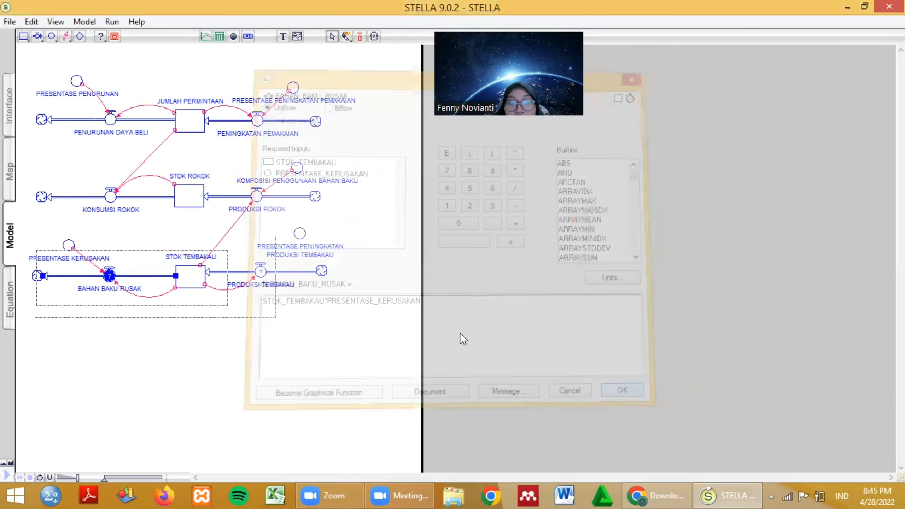
- Define the PRODUKSI TEMBAKAU flow as STOK_TEMBAKAU
double_click(261, 271)
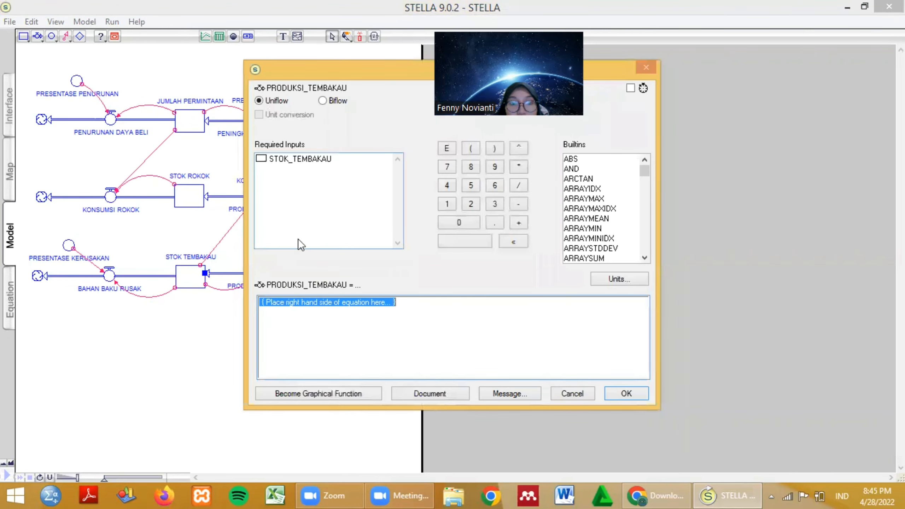
key(BackSpace)
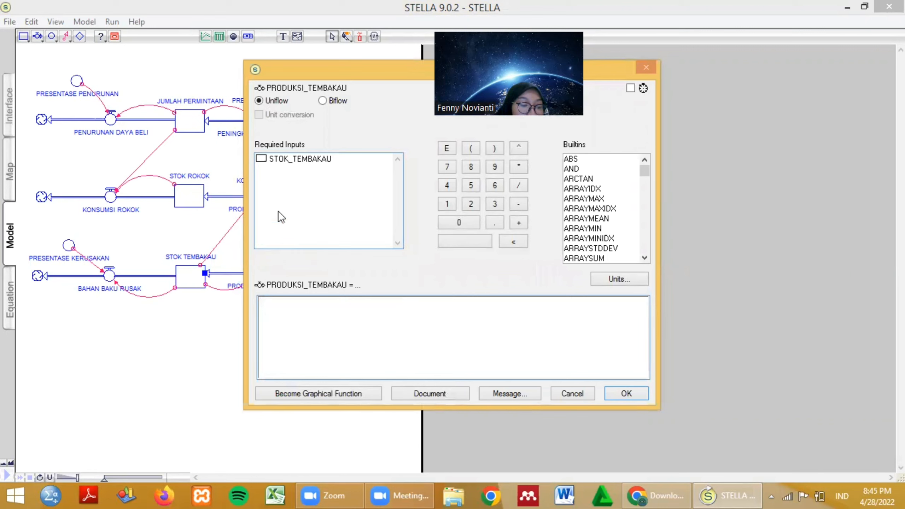
click(278, 160)
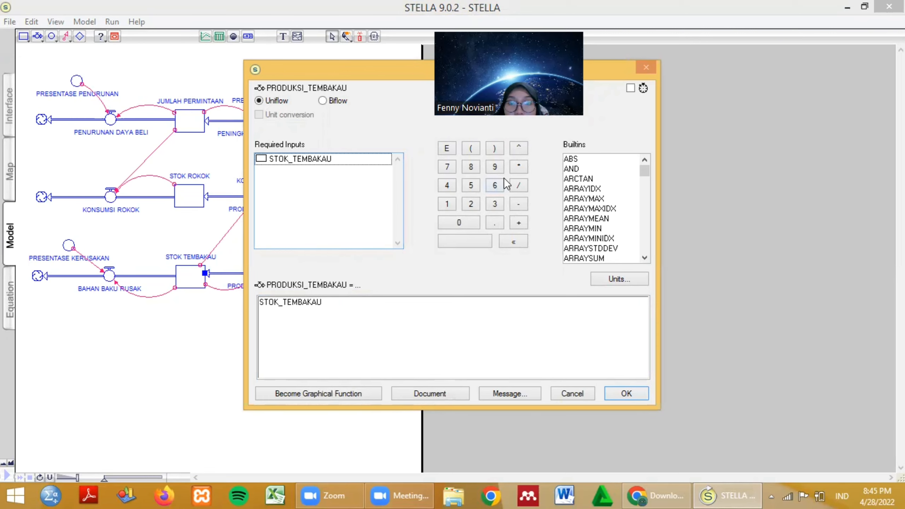
click(622, 392)
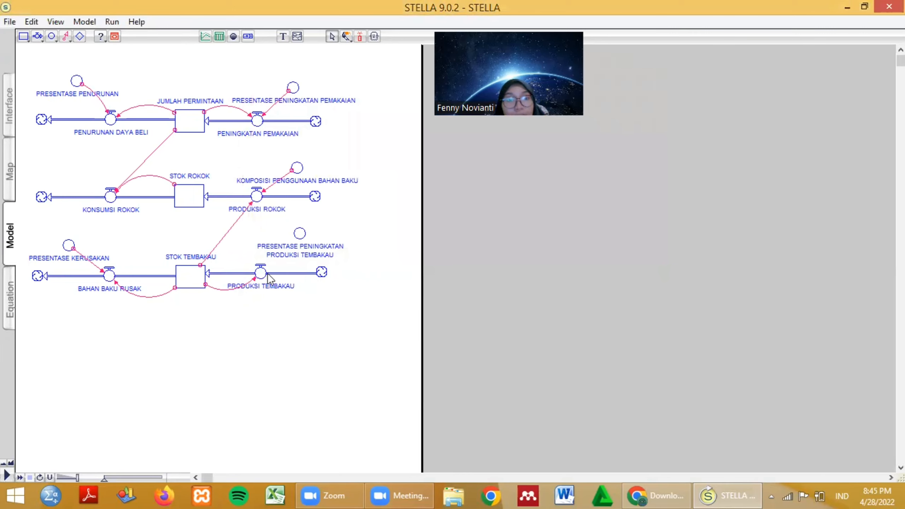
- Connect the PRESENTASE PENINGKATAN PRODUKSI TEMBAKAU converter to the PRODUKSI TEMBAKAU flow with an action connector
click(65, 36)
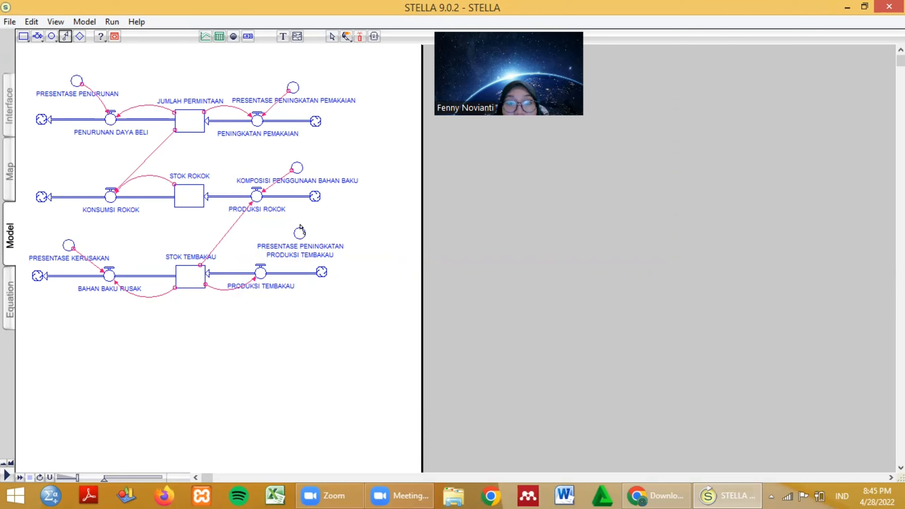
drag(301, 233, 265, 272)
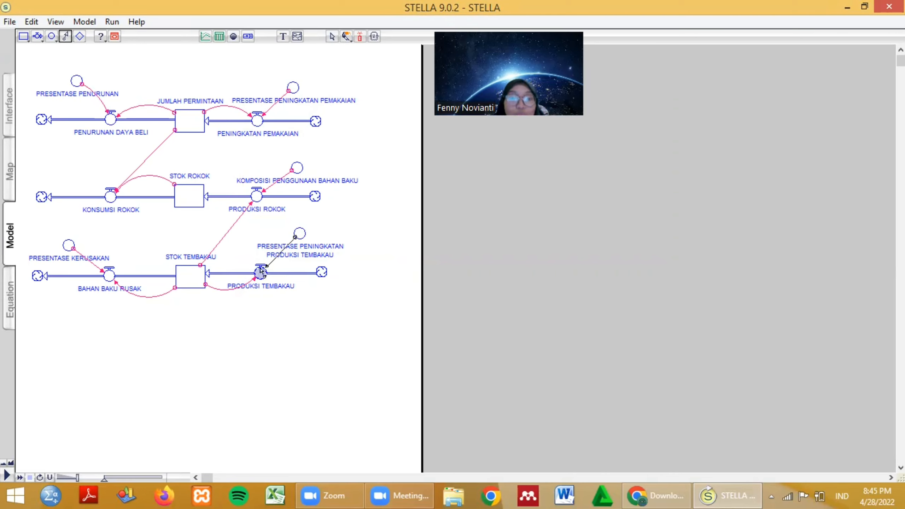
drag(261, 270, 264, 271)
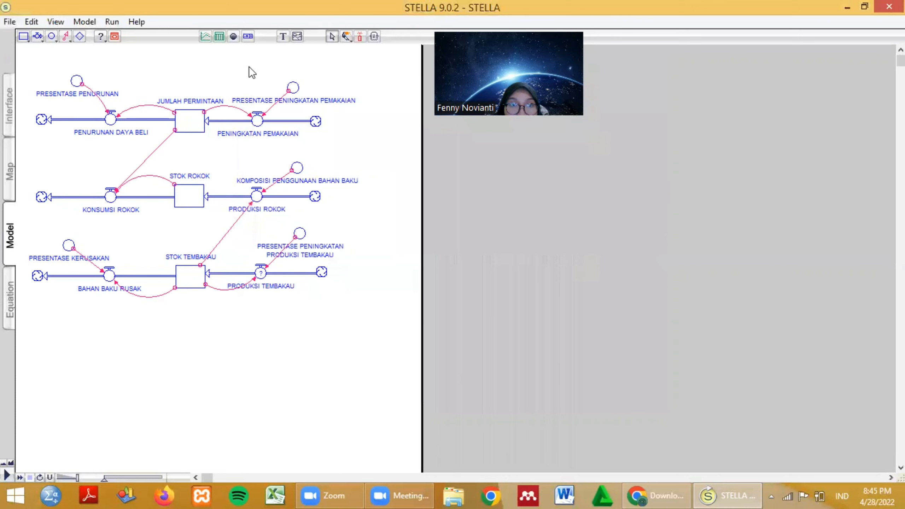
- Extend the PRODUKSI TEMBAKAU equation by multiplying STOK_TEMBAKAU by the PRESENTASE PENINGKATAN PRODUKSI TEMBAKAU converter
click(261, 273)
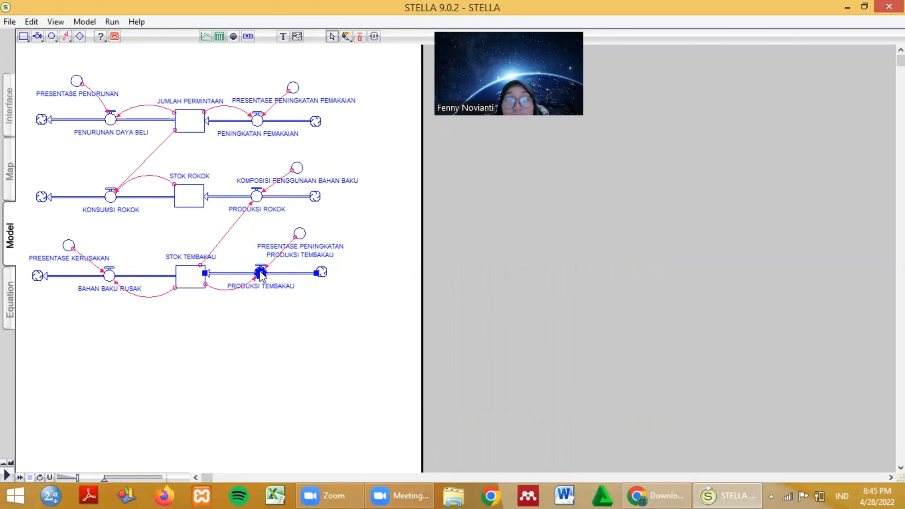
double_click(260, 273)
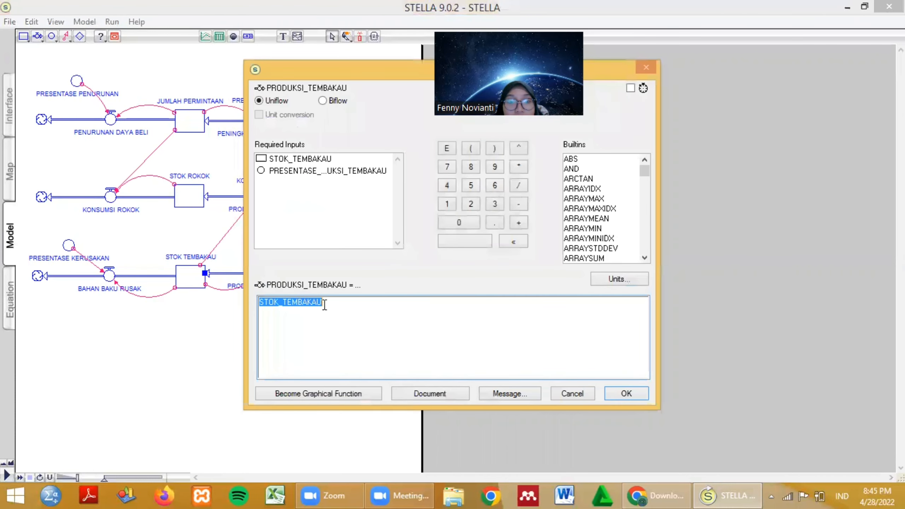
click(325, 303)
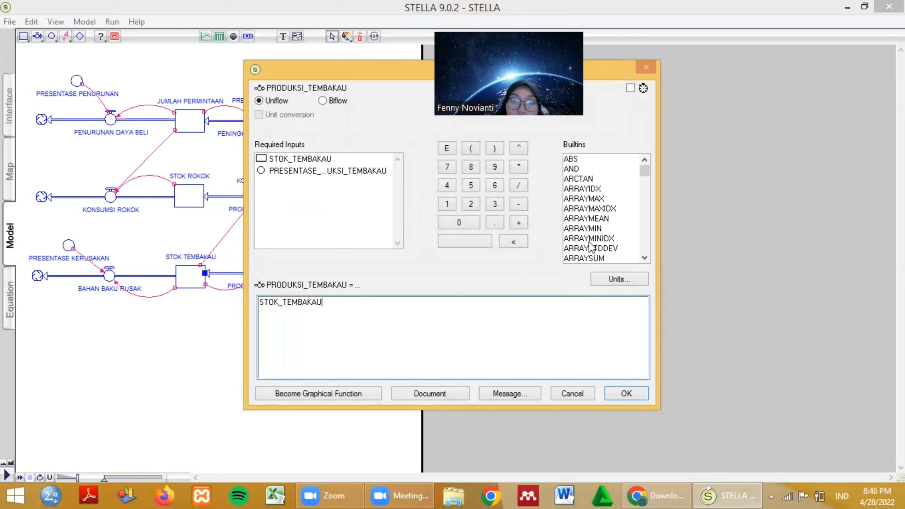
click(521, 165)
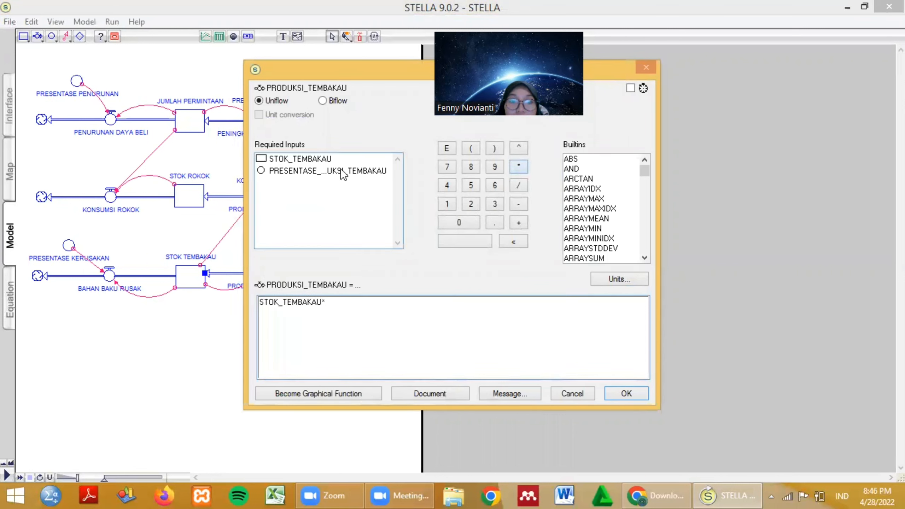
click(341, 171)
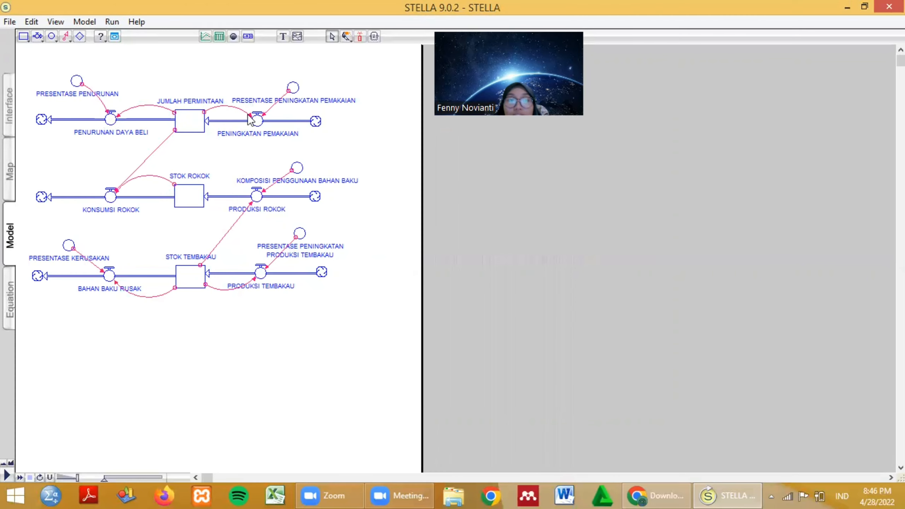
- Set the run specifications to start the simulation at 1, with a DT of 1 and Months as the unit of time
click(111, 23)
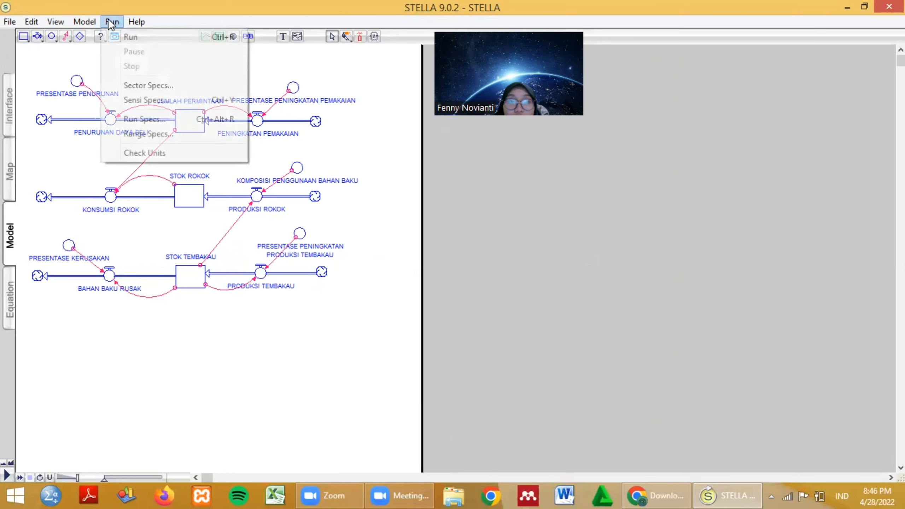
click(160, 121)
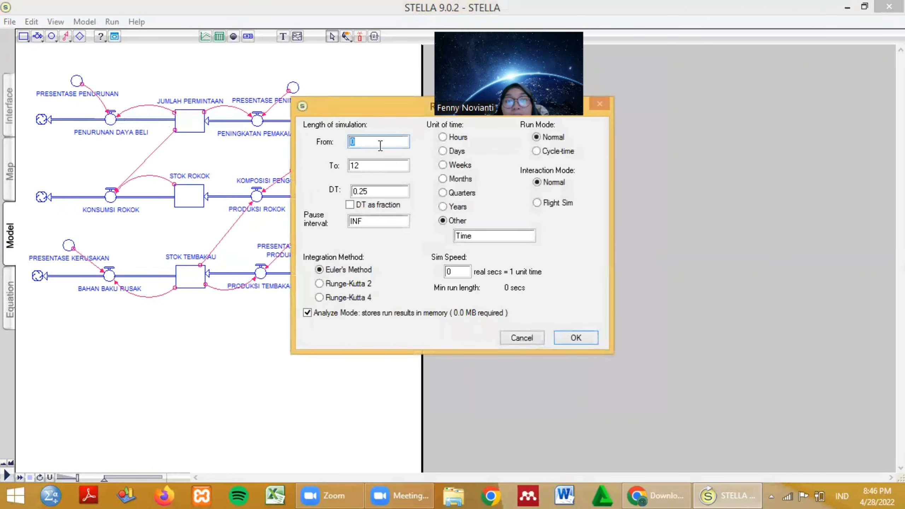
text(1)
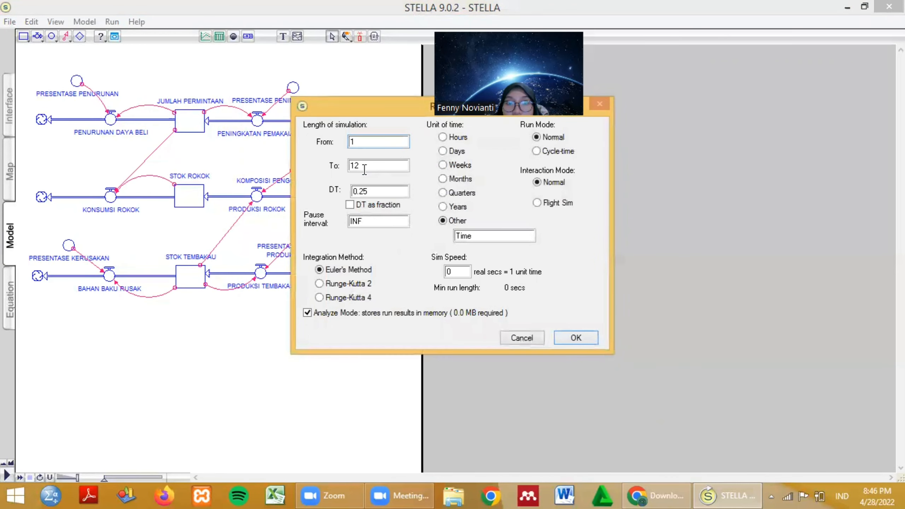
drag(402, 191, 347, 191)
text(1)
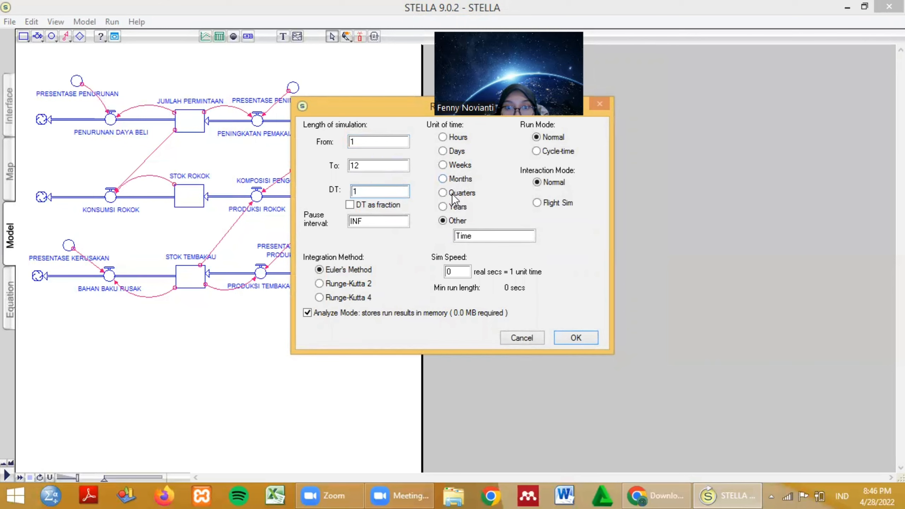
click(443, 178)
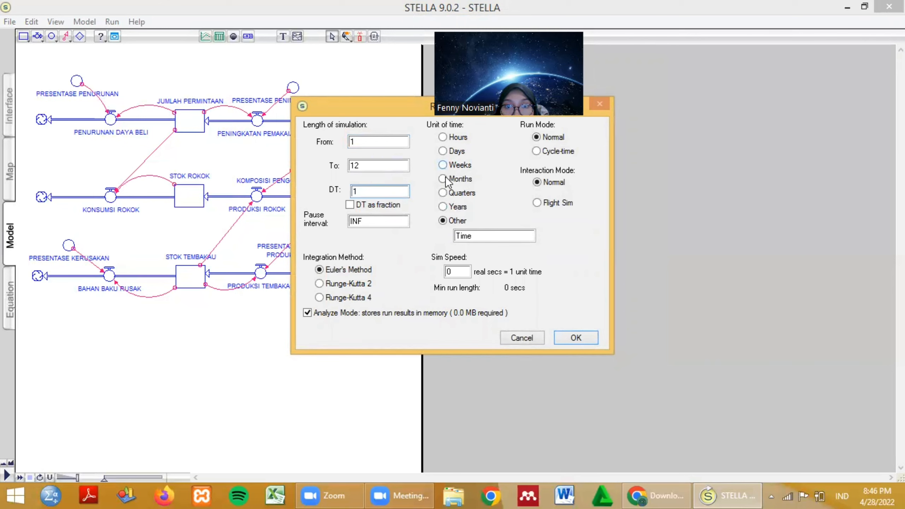
click(574, 337)
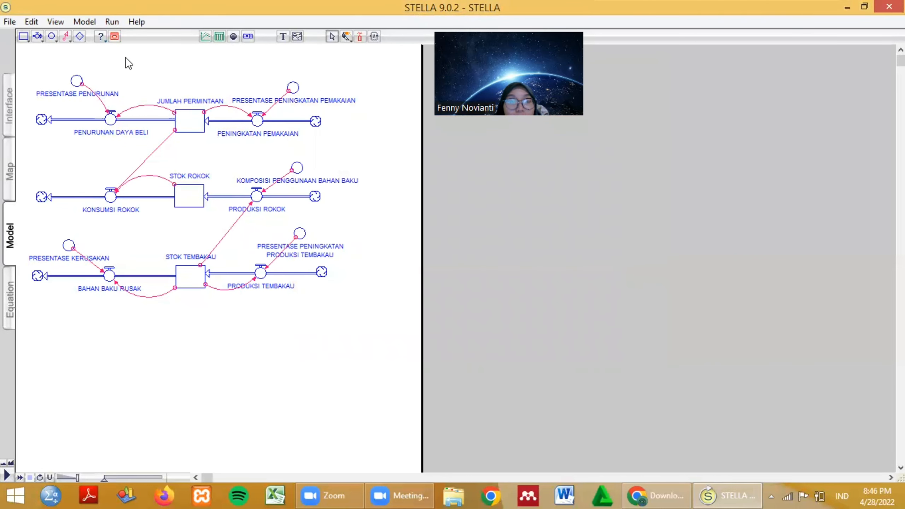
- Run the simulation of the cigarette inventory model and clear the selection of the stocks
click(112, 21)
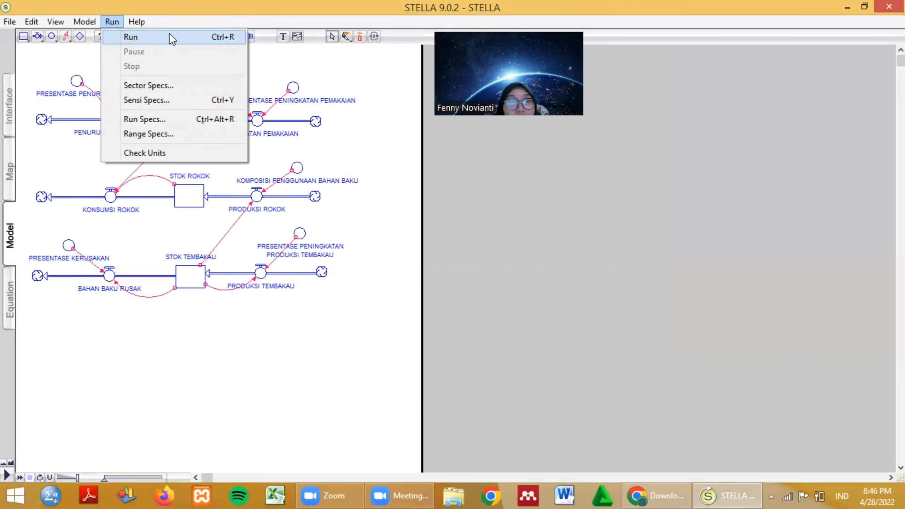
click(158, 35)
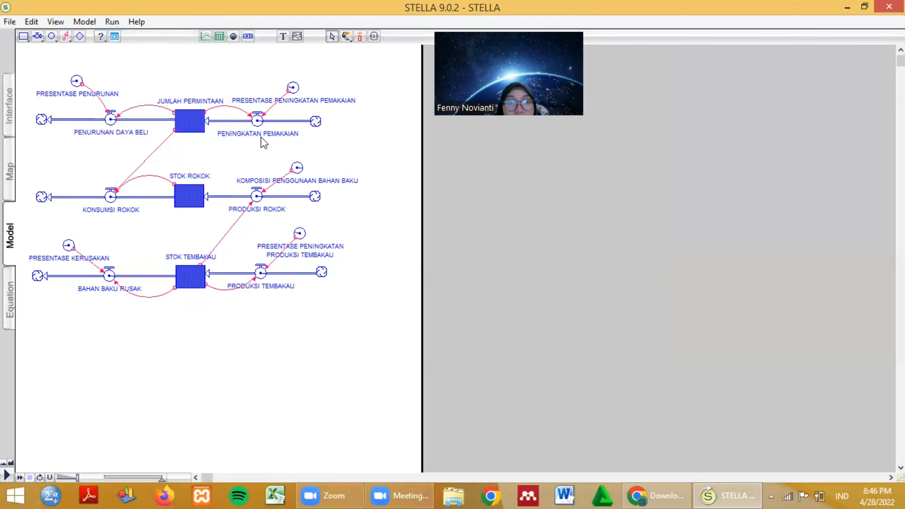
click(315, 142)
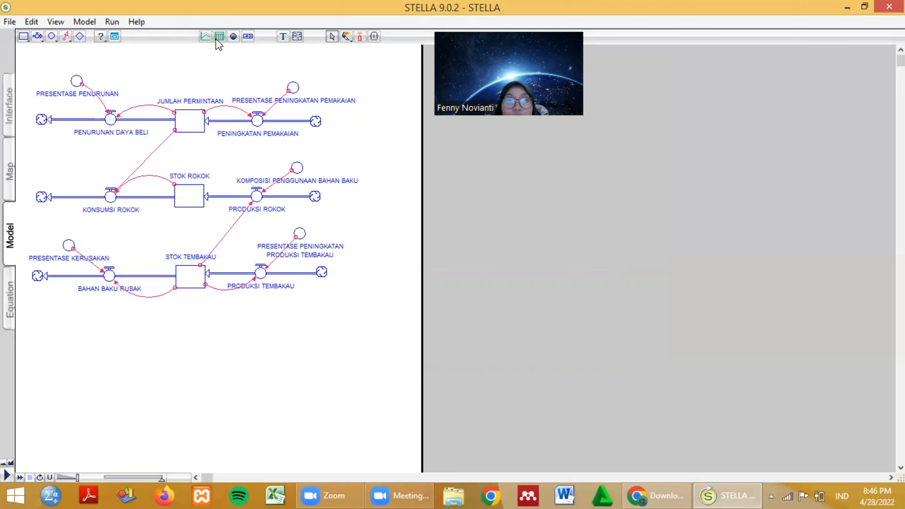
- Place a graph pad beside the PENINGKATAN PEMAKAIAN flow and pin it to the model page
click(206, 35)
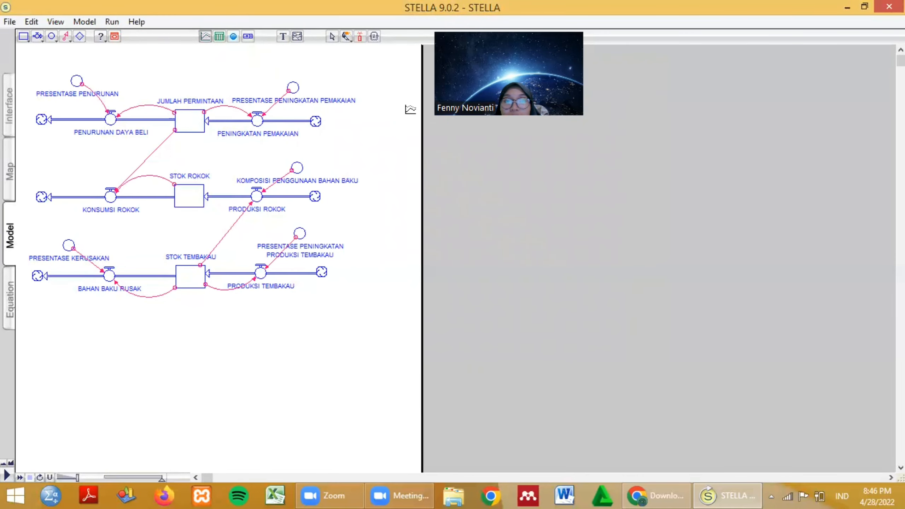
click(413, 107)
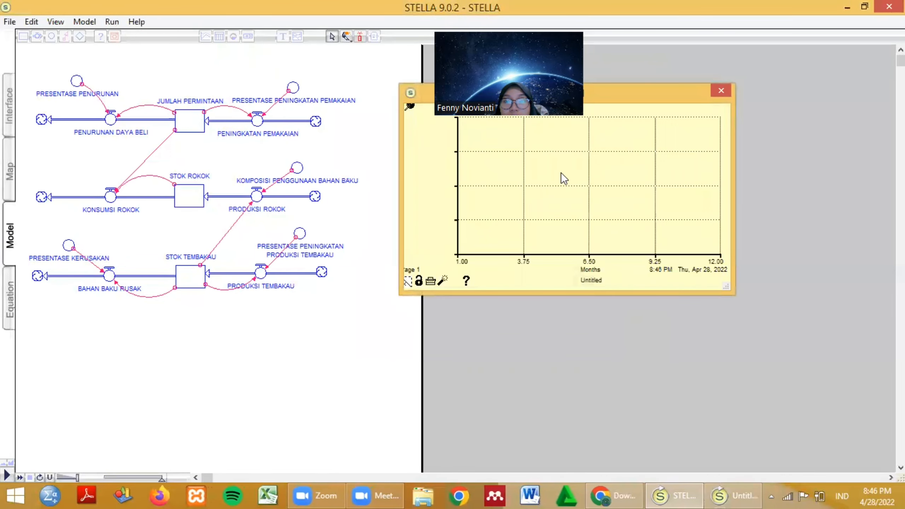
click(536, 173)
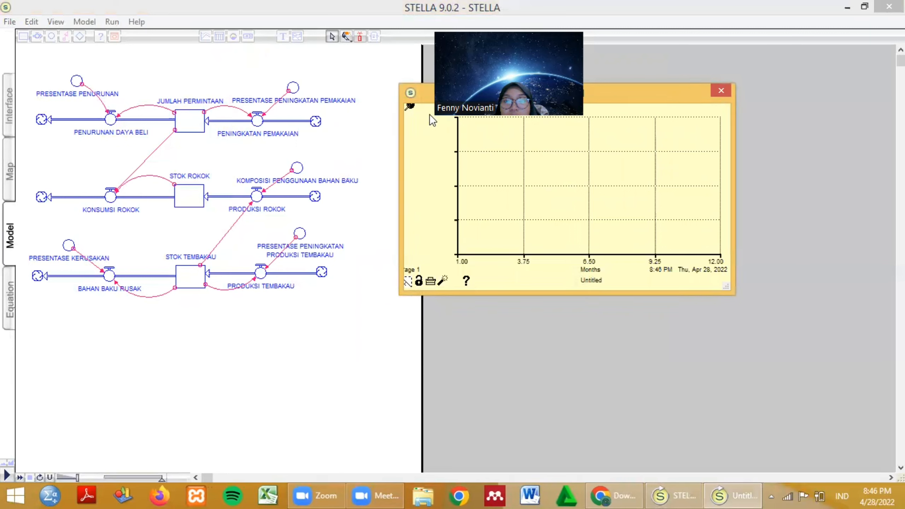
click(410, 104)
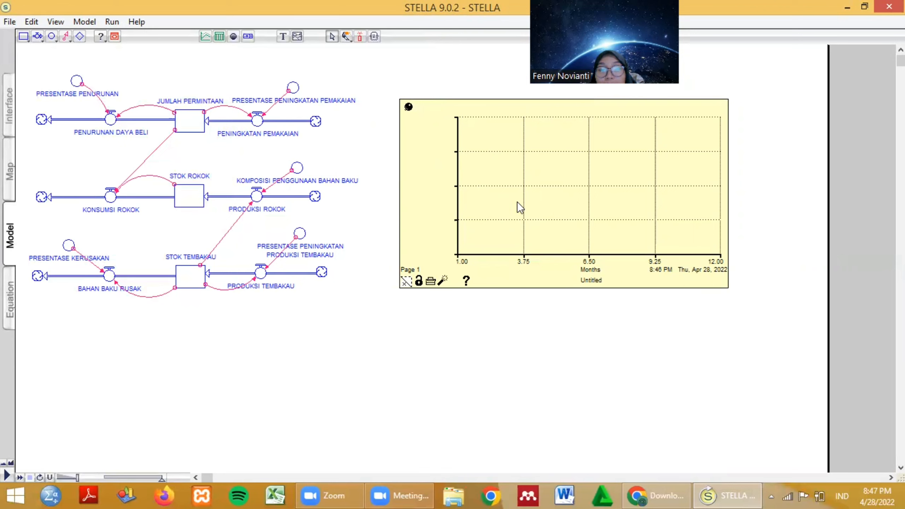
- Rerun the simulation with the still undefined graph pad on the page
click(114, 23)
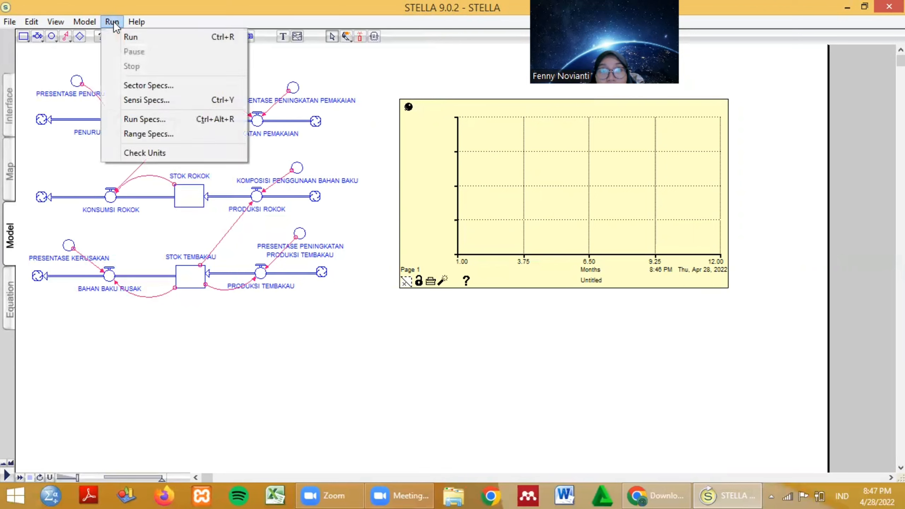
click(132, 37)
click(474, 199)
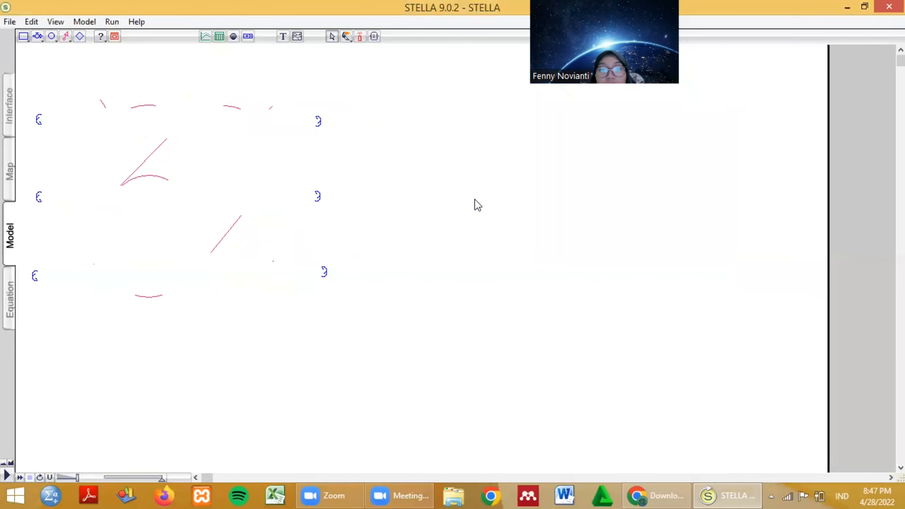
- Review the simulation length, DT and unit of time in the run specifications
click(112, 22)
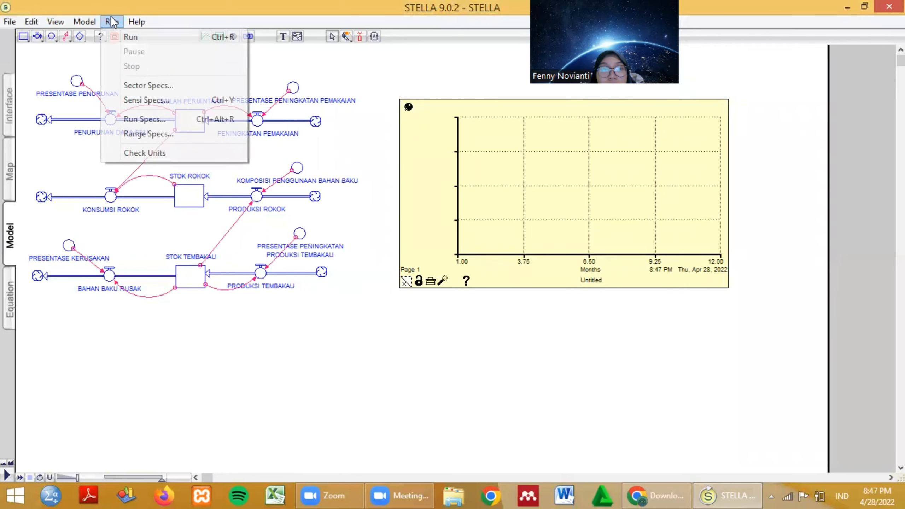
click(147, 119)
click(377, 141)
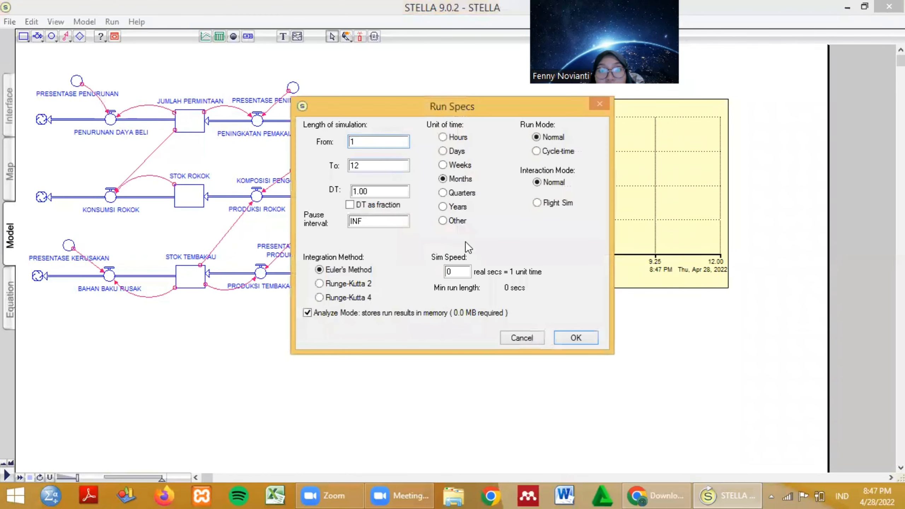
click(521, 338)
click(112, 22)
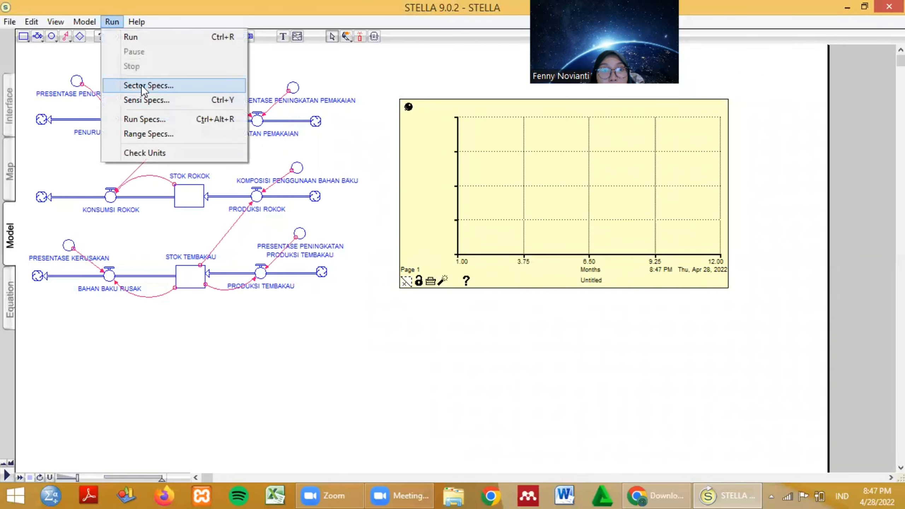
click(146, 118)
click(562, 334)
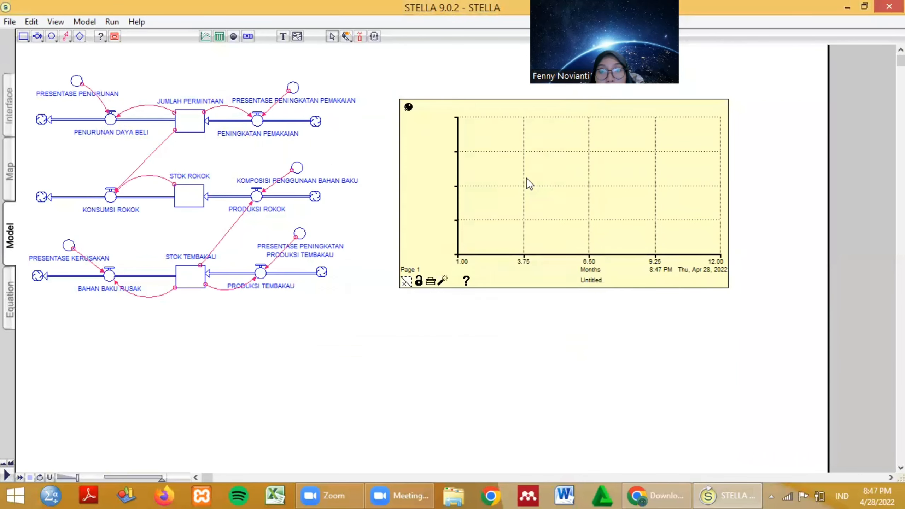
- Define the graph with a blank title and plot JUMLAH_PERMINTAAN, STOK_ROKOK, STOK_TEMBAKAU, PRODUKSI_ROKOK and KONSUMSI_ROKOK
double_click(525, 178)
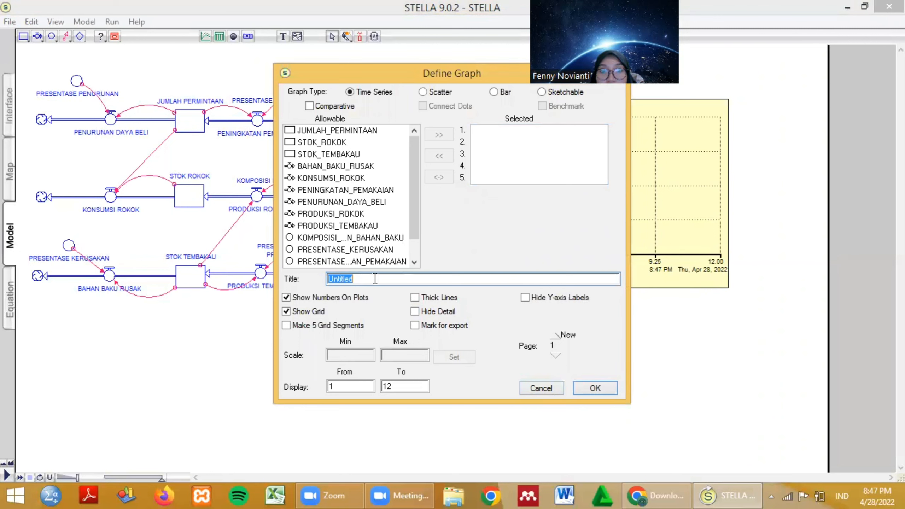
key(BackSpace)
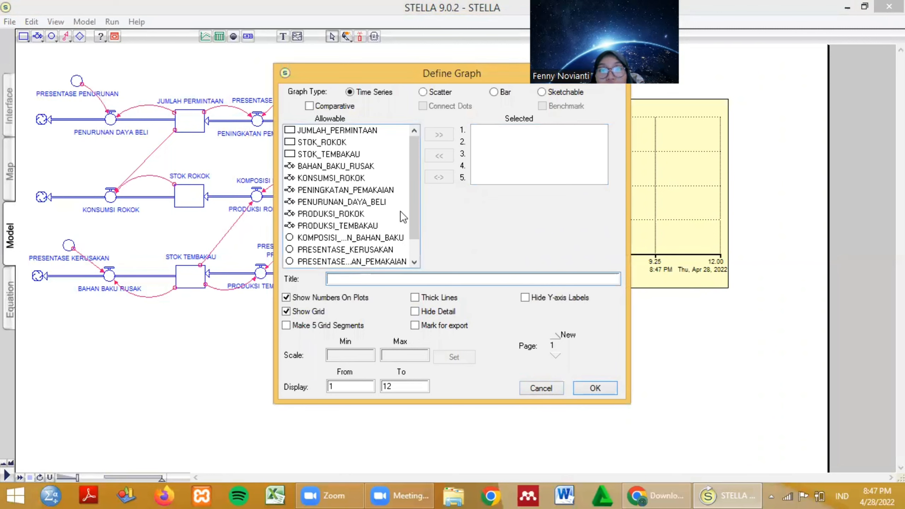
click(293, 131)
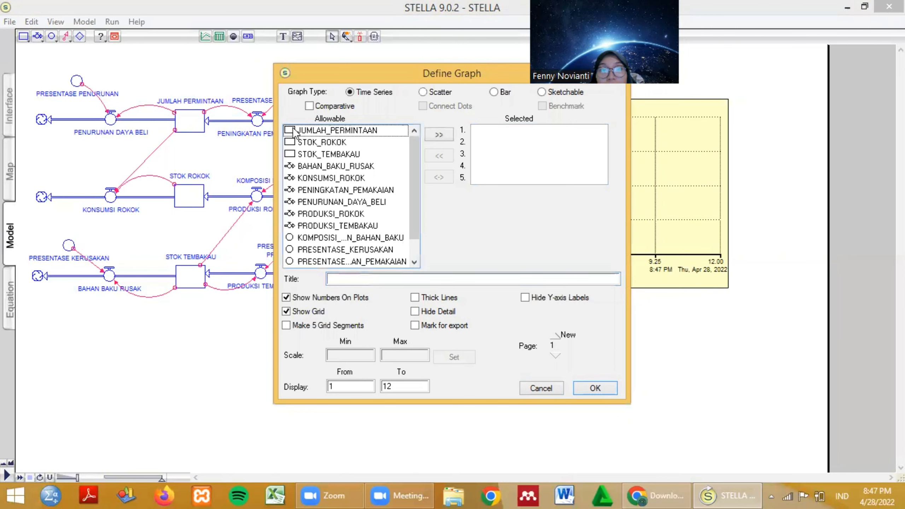
double_click(293, 131)
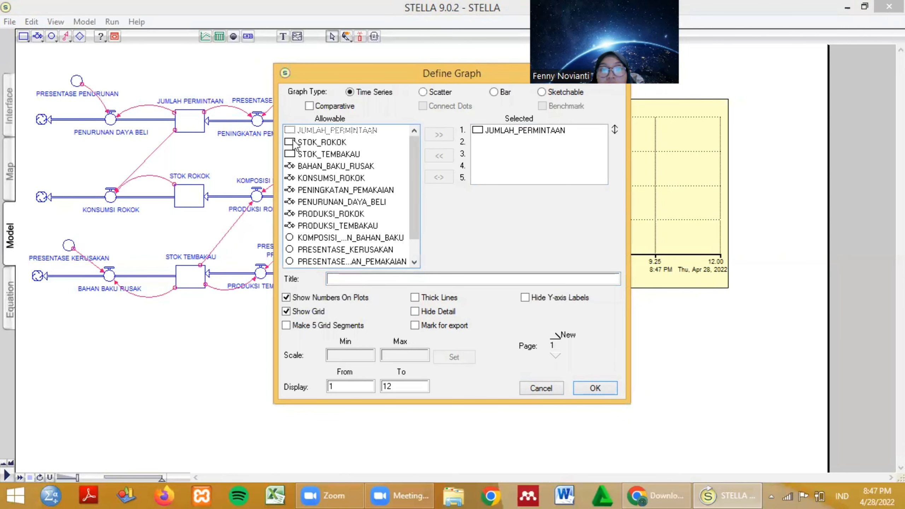
double_click(294, 144)
click(291, 157)
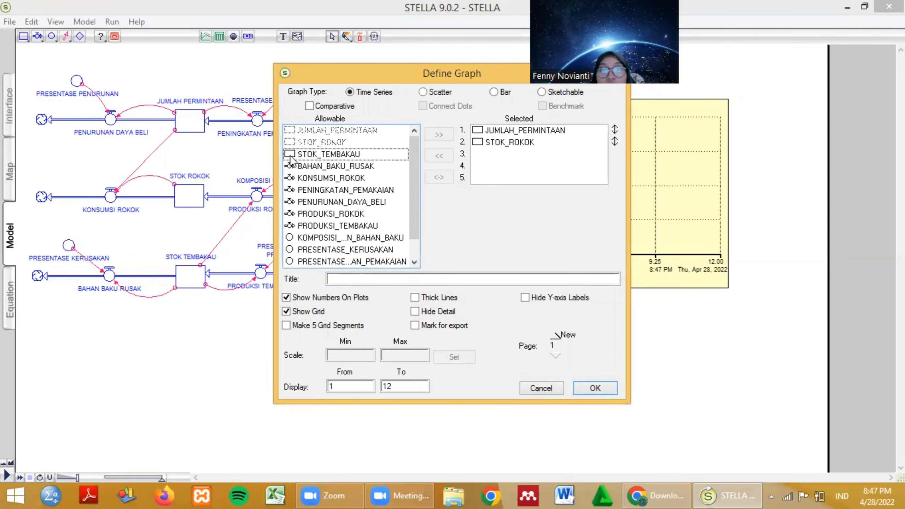
double_click(290, 159)
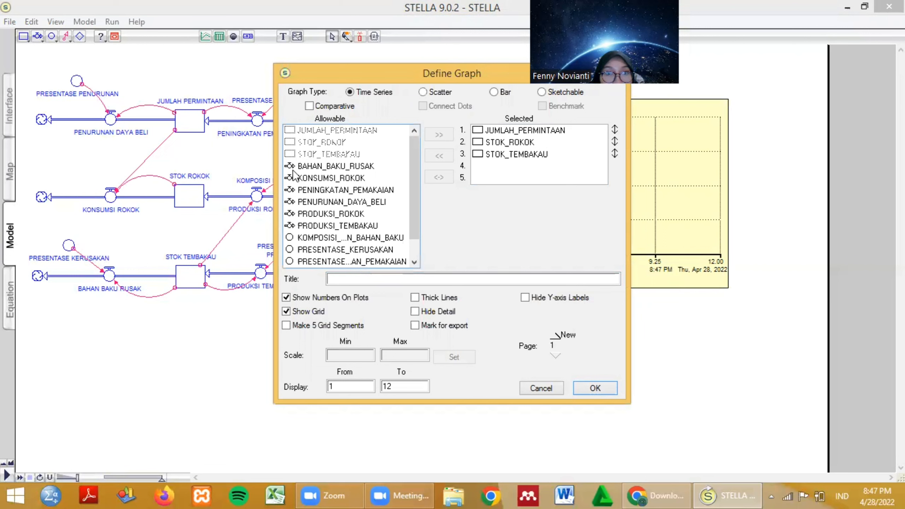
double_click(291, 214)
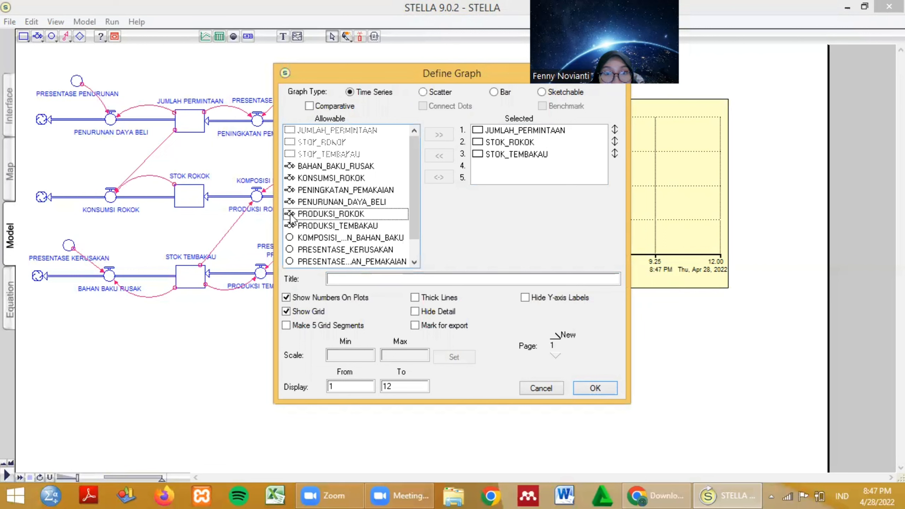
double_click(291, 178)
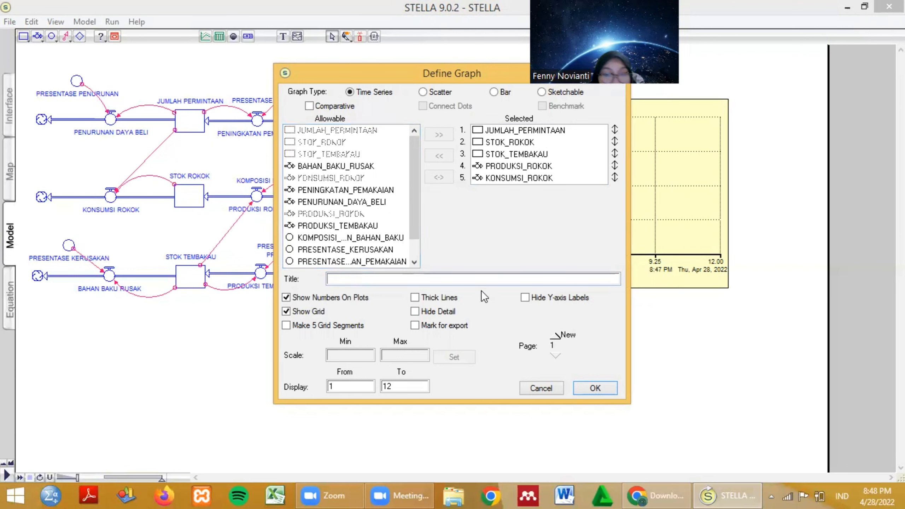
click(595, 388)
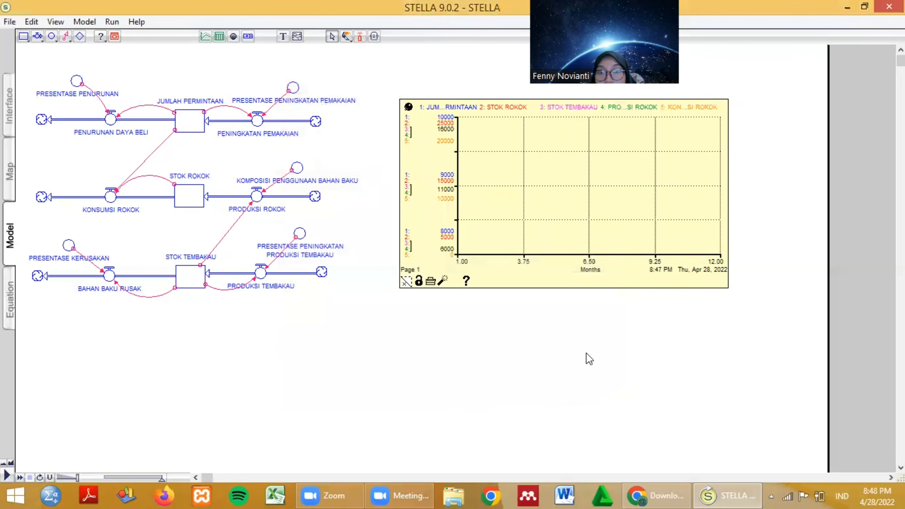
- Accept the existing run specifications and run the simulation to plot the selected variables on the graph
drag(536, 207, 534, 205)
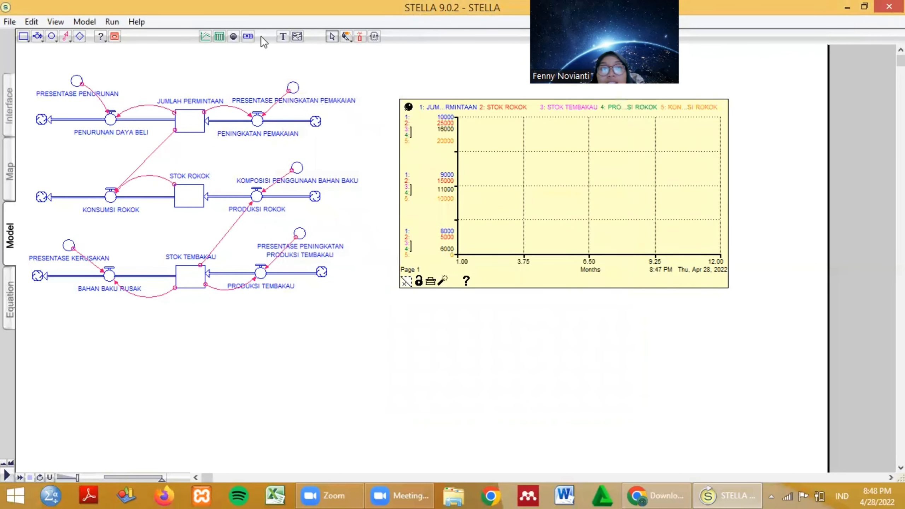
click(111, 22)
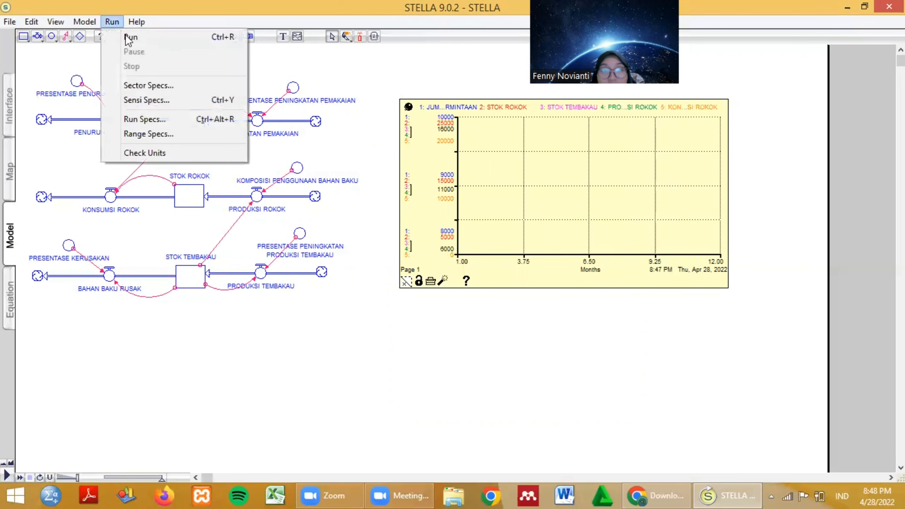
click(148, 119)
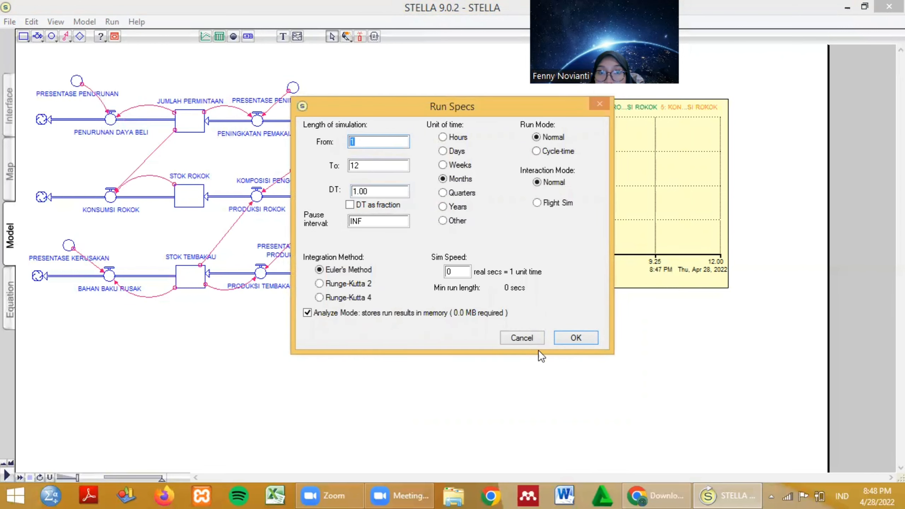
click(568, 338)
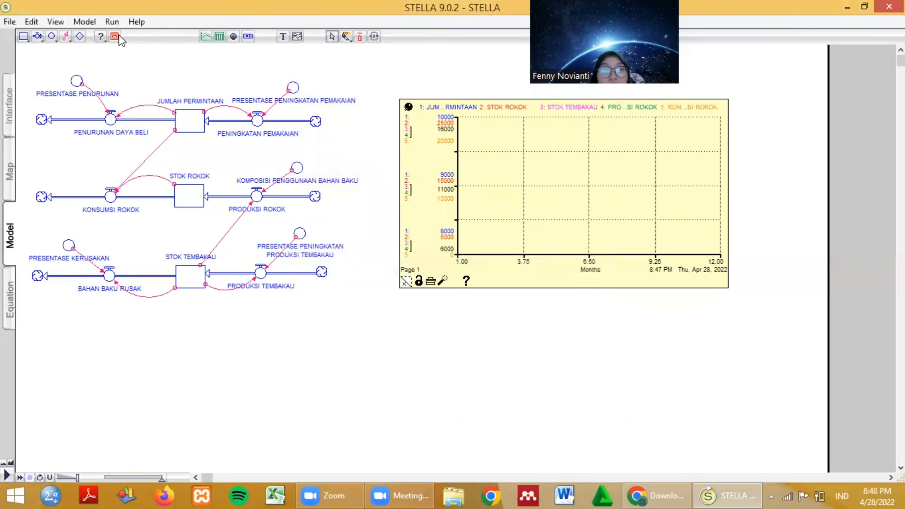
click(111, 21)
click(131, 37)
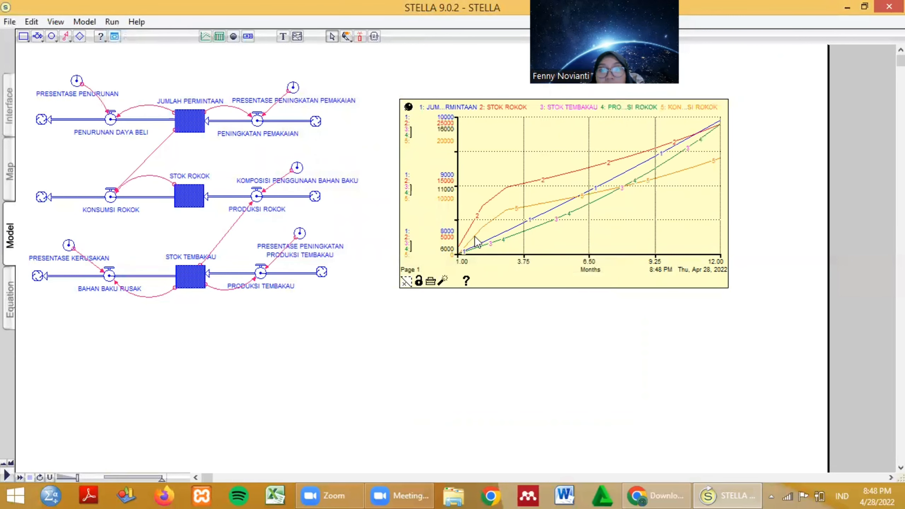
click(478, 311)
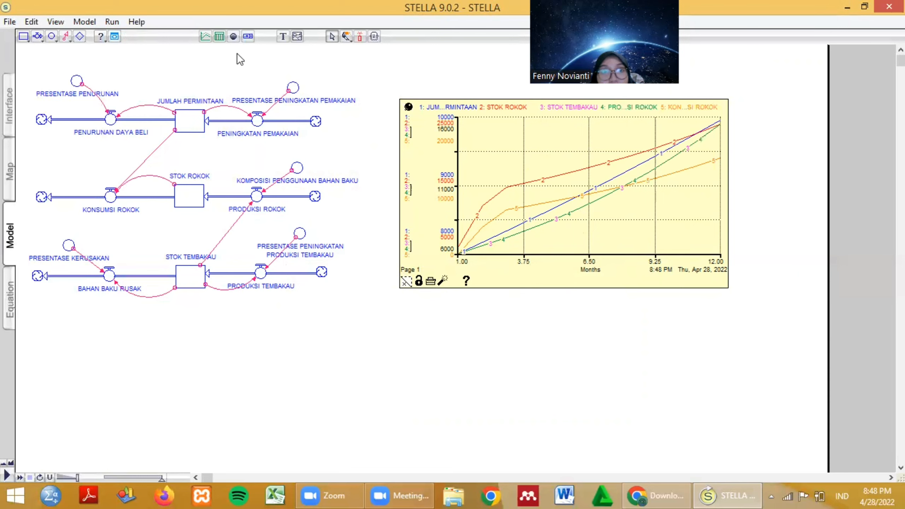
- Place a new table pad directly below the graph and pin it to the model page
click(219, 37)
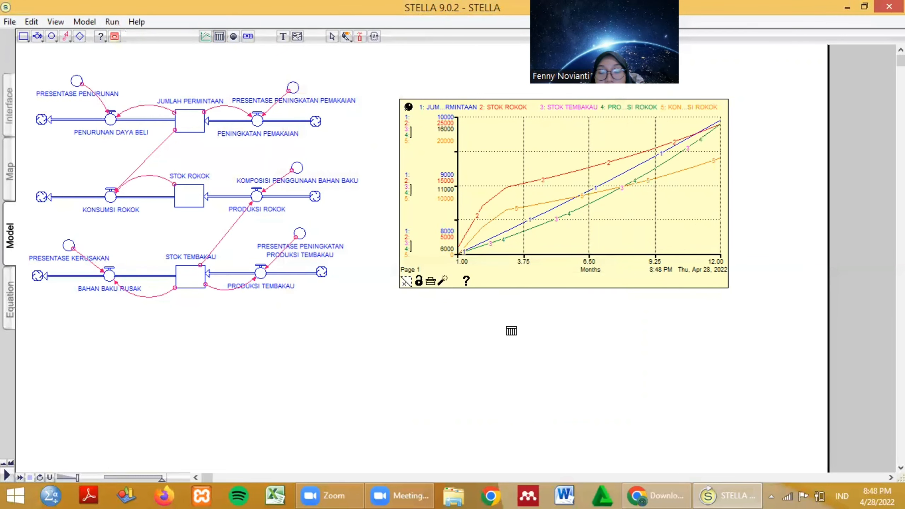
click(511, 329)
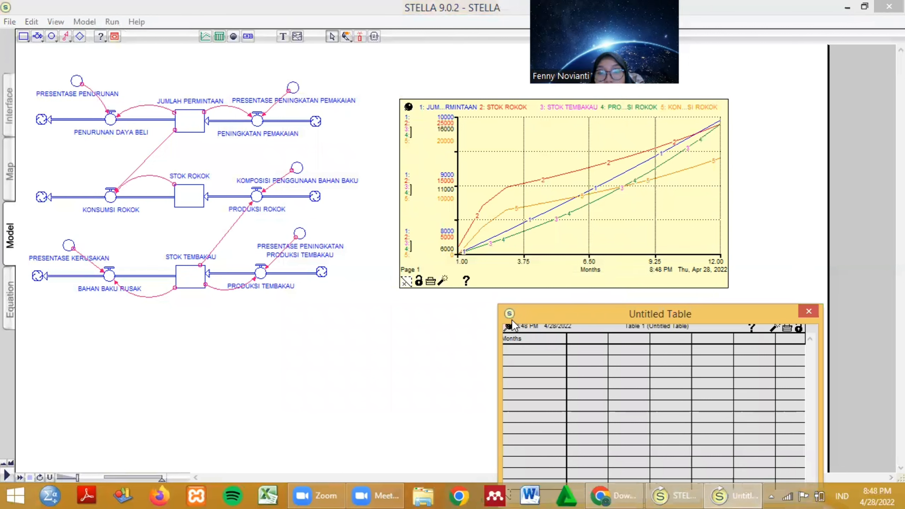
drag(512, 320, 413, 310)
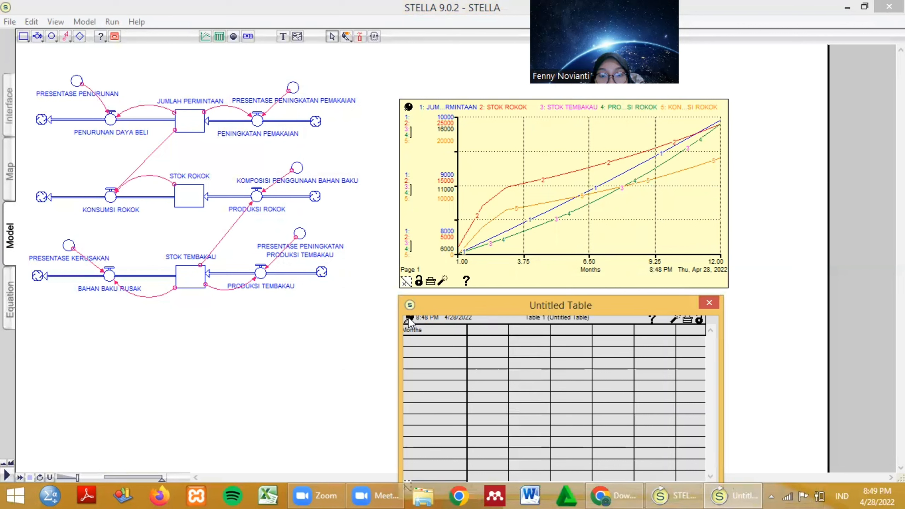
click(408, 317)
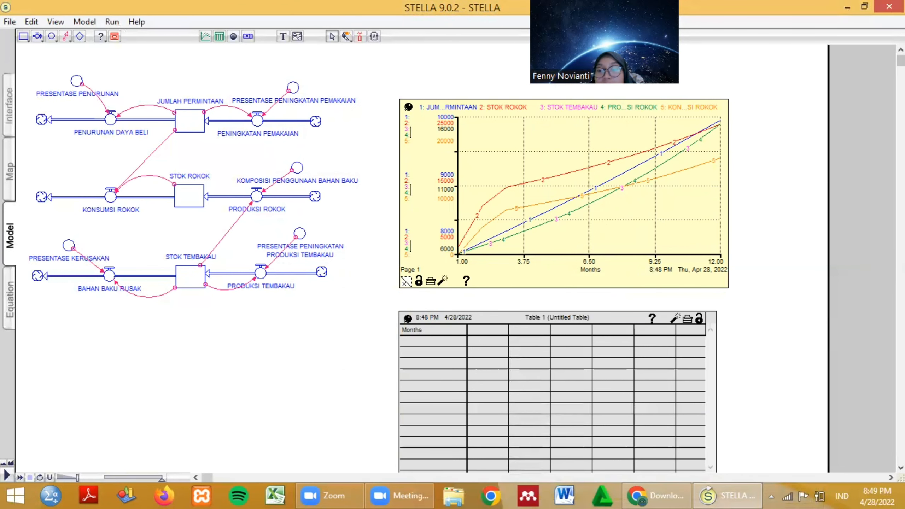
- Define the table with the variables JUMLAH_PERMINTAAN, STOK_ROKOK, STOK_TEMBAKAU, KONSUMSI_ROKOK and PRODUKSI_ROKOK
scroll(453, 264, down, 3)
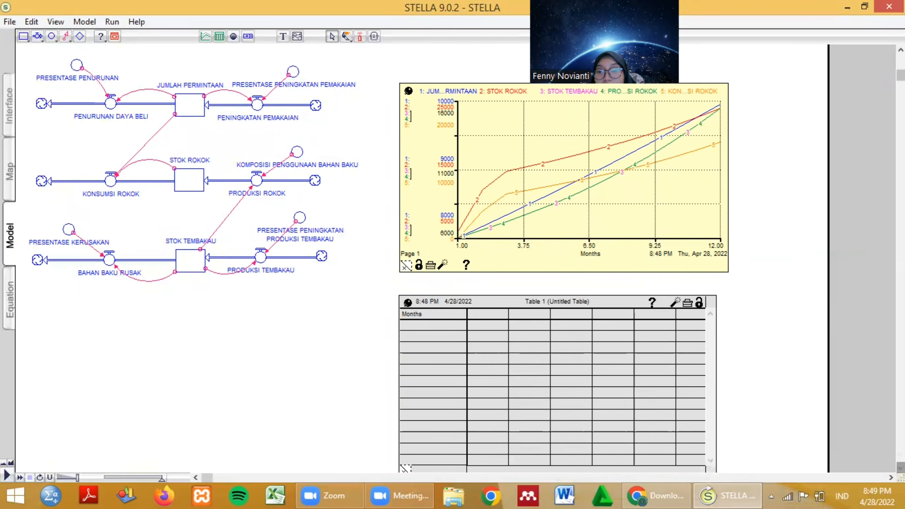
scroll(618, 342, down, 1)
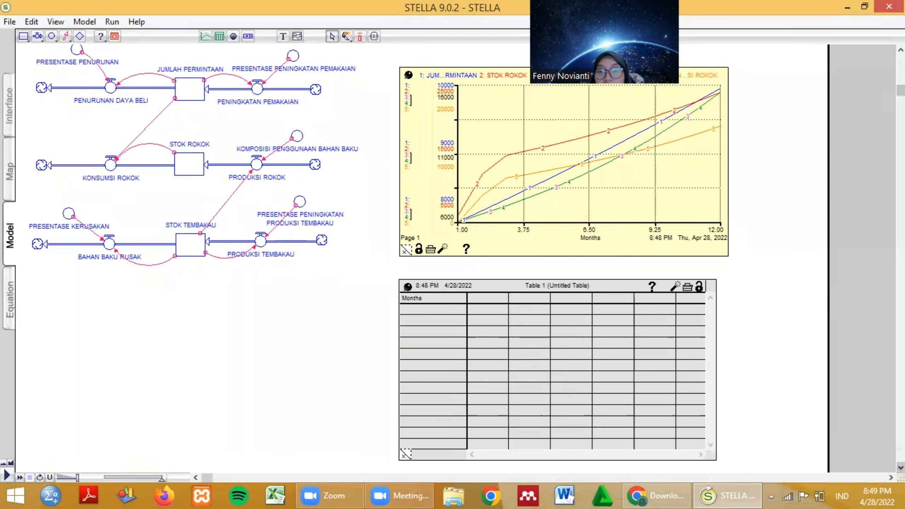
double_click(588, 328)
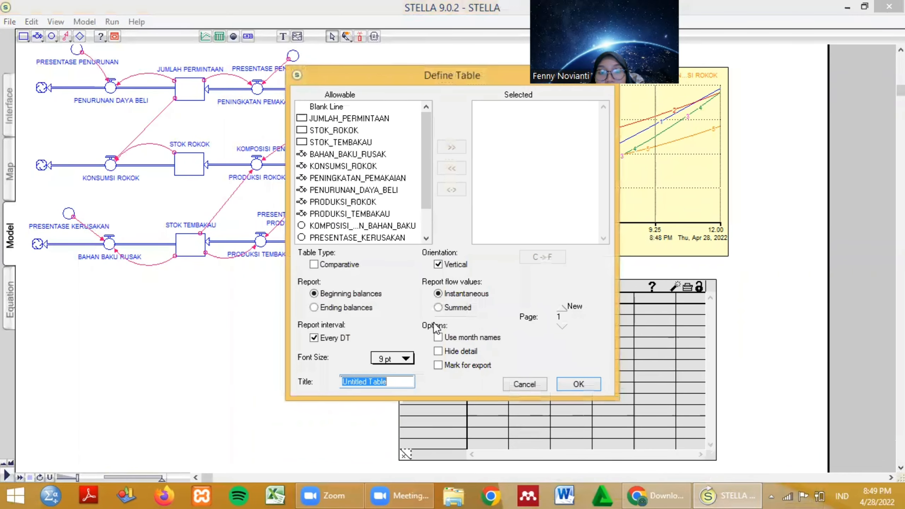
double_click(350, 119)
double_click(348, 129)
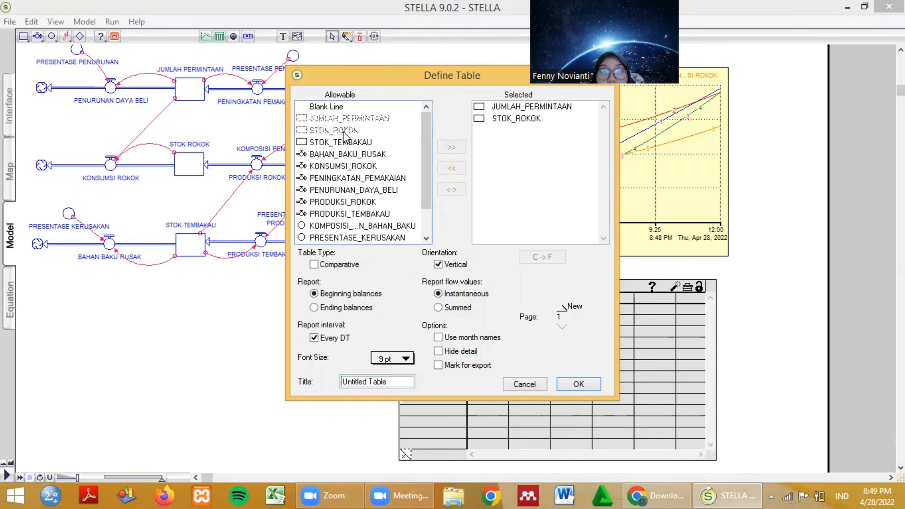
double_click(344, 143)
double_click(345, 165)
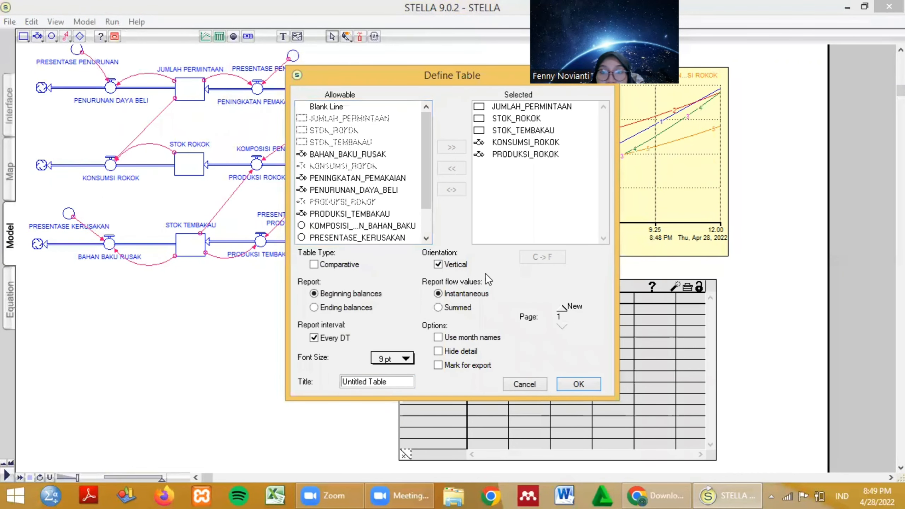
click(586, 384)
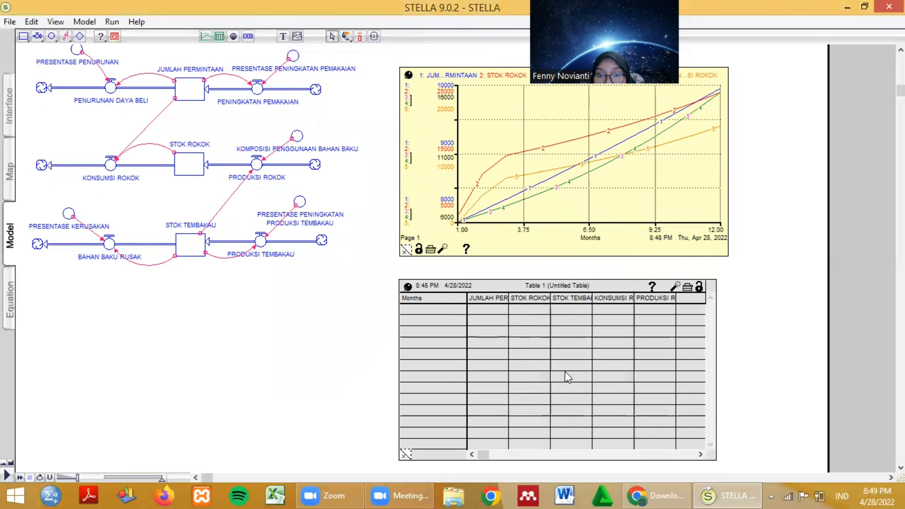
- Run the simulation to fill the table with the monthly values of the selected variables
click(462, 296)
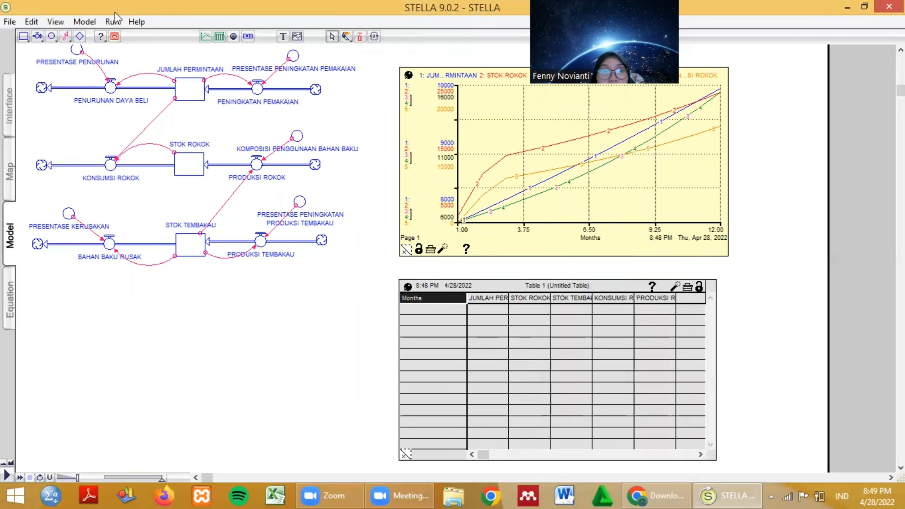
click(112, 21)
click(125, 37)
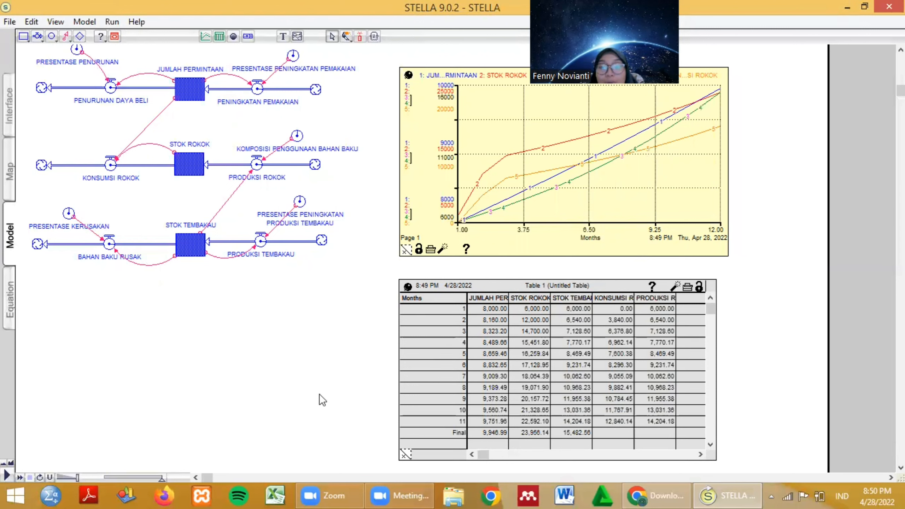
key(alt+Tab)
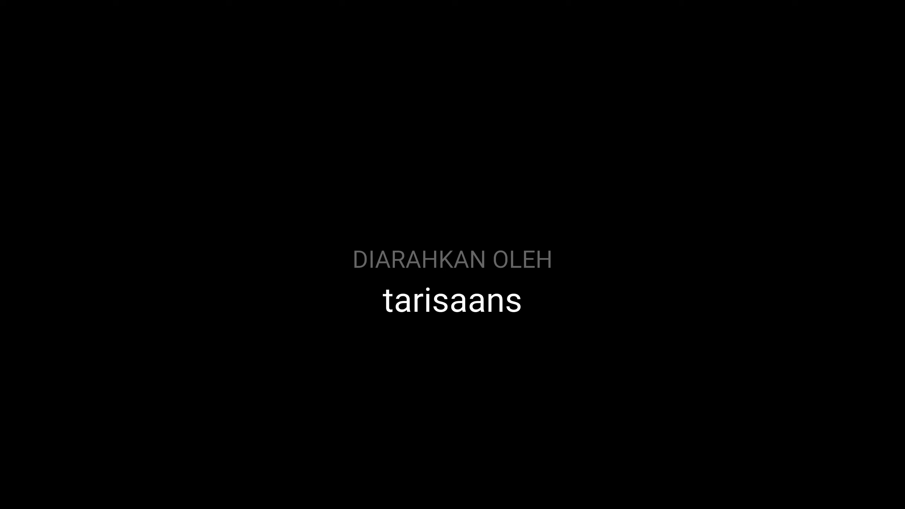